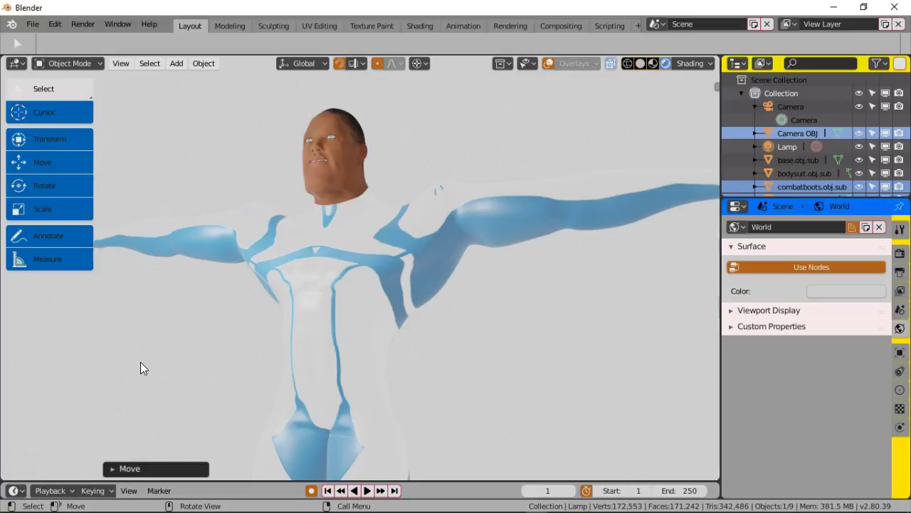
- Examine the character's collar, shoulders and face up close
middle_click_drag(142, 306, 213, 308)
scroll(215, 306, "up", 5)
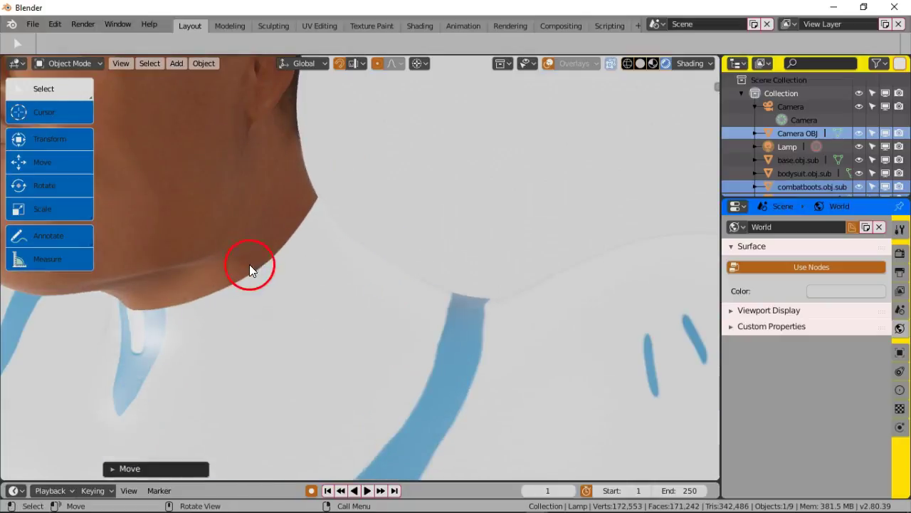
middle_click_drag(307, 230, 400, 268)
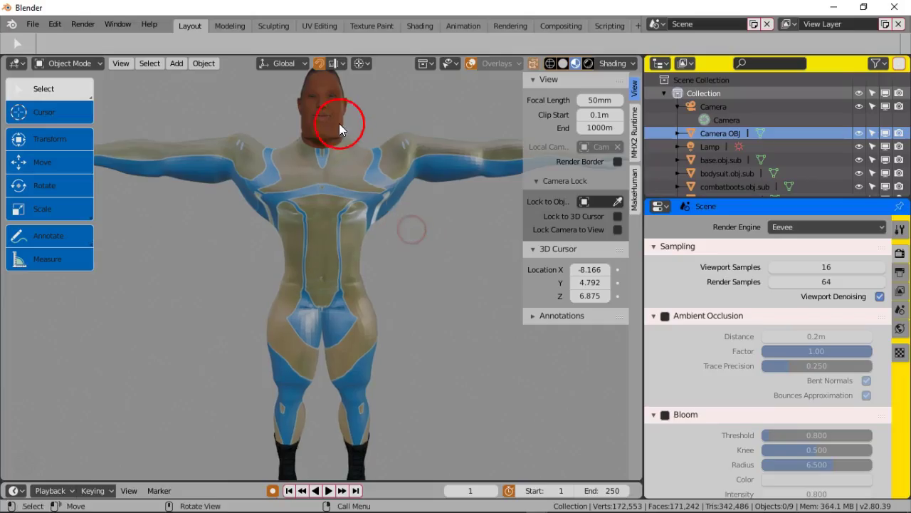
scroll(297, 171, "up", 4)
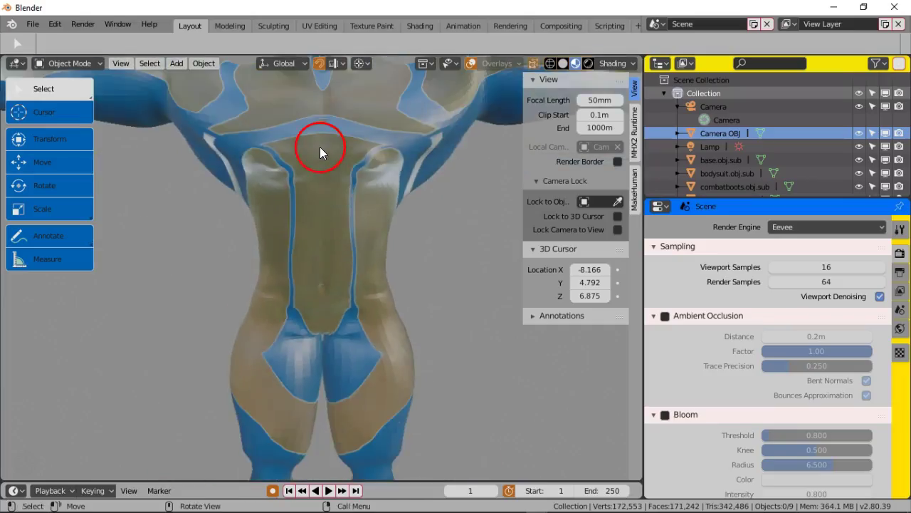
middle_click_drag(319, 138, 326, 285, "shift")
scroll(325, 288, "up", 4)
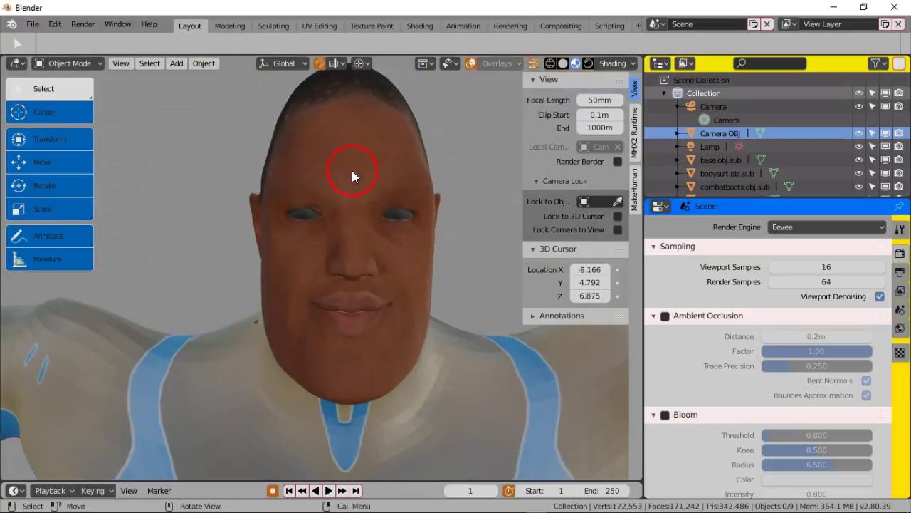
middle_click_drag(281, 197, 293, 239)
- Select the bodysuit, head and eyes together with the viewport overlays turned on
left_click(302, 271)
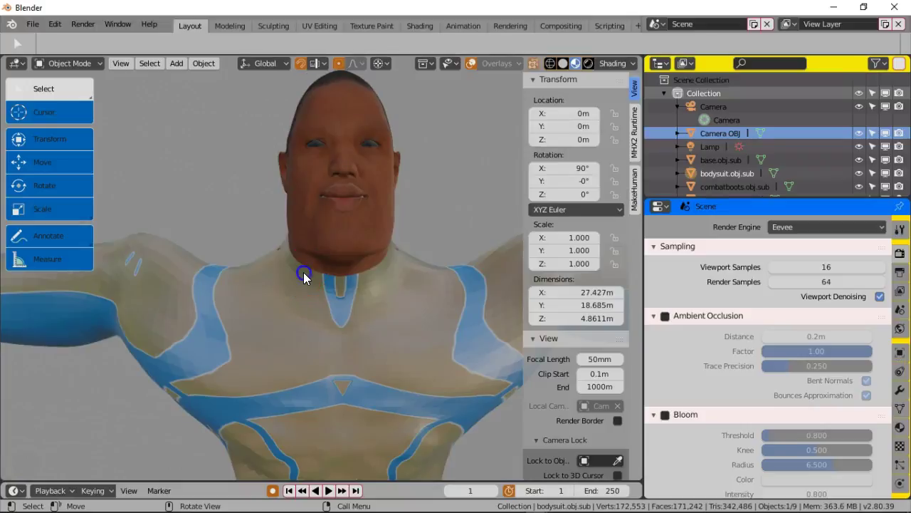
left_click(469, 65)
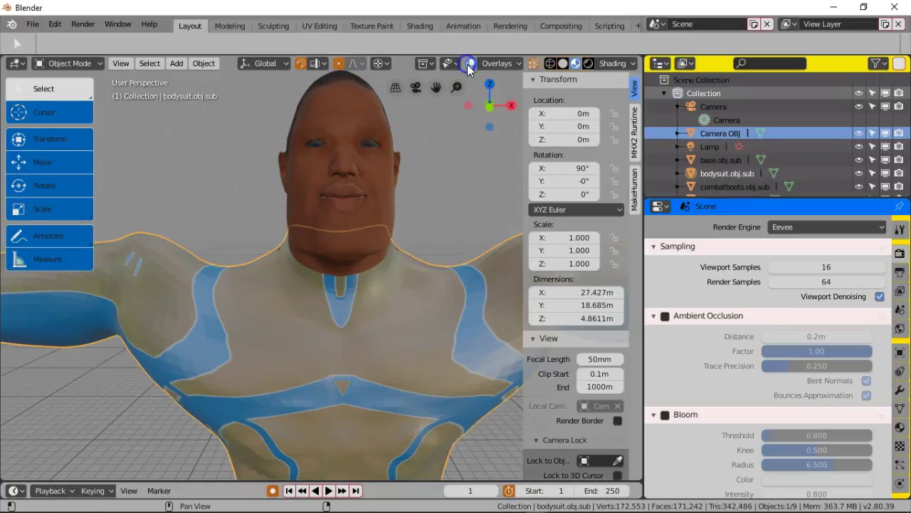
left_click(347, 132, "shift")
left_click(367, 144, "shift")
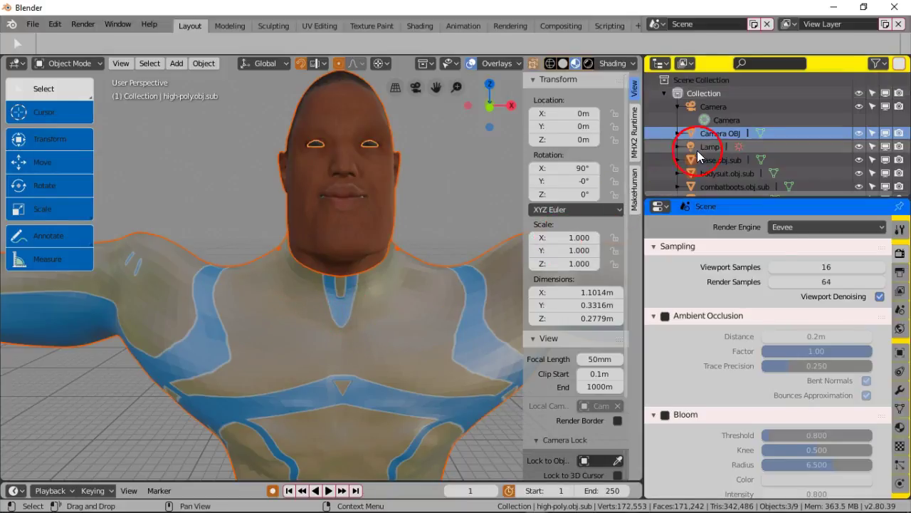
- Extend the selection in the outliner to the combatboots, high-poly, teeth_base and tongue01 meshes
scroll(713, 152, "down", 2)
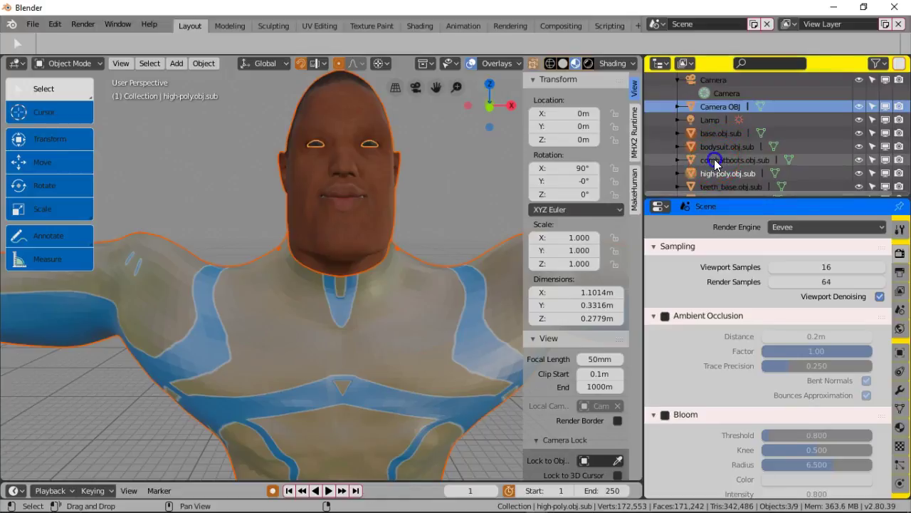
left_click(712, 160, "shift")
left_click(714, 175, "shift")
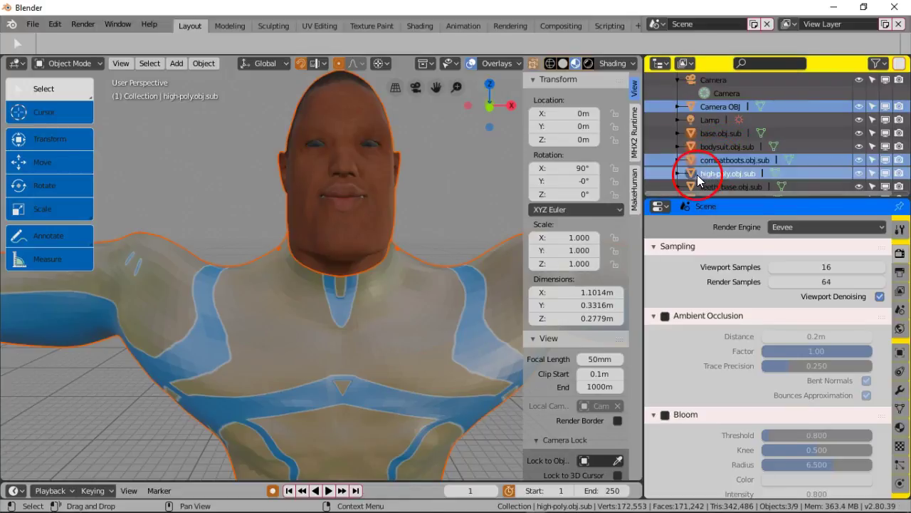
scroll(702, 180, "down", 1)
left_click(721, 177, "shift")
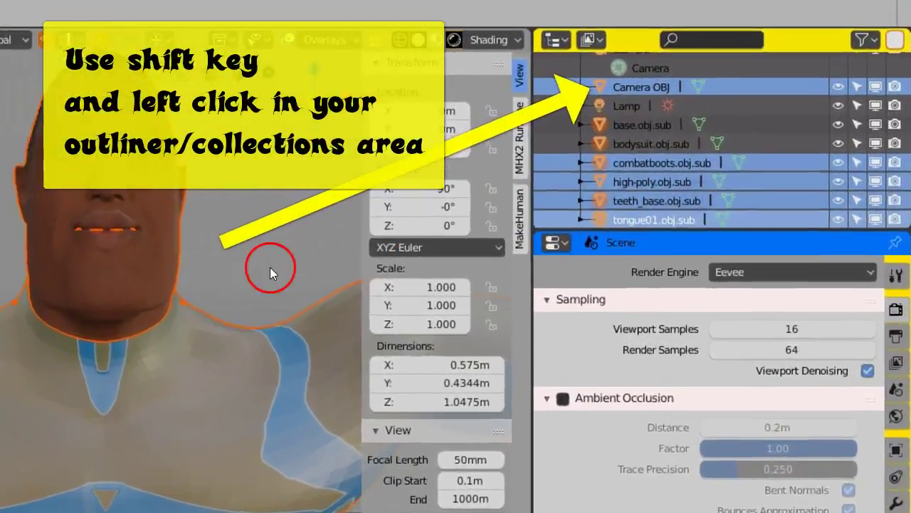
left_click(723, 191, "shift")
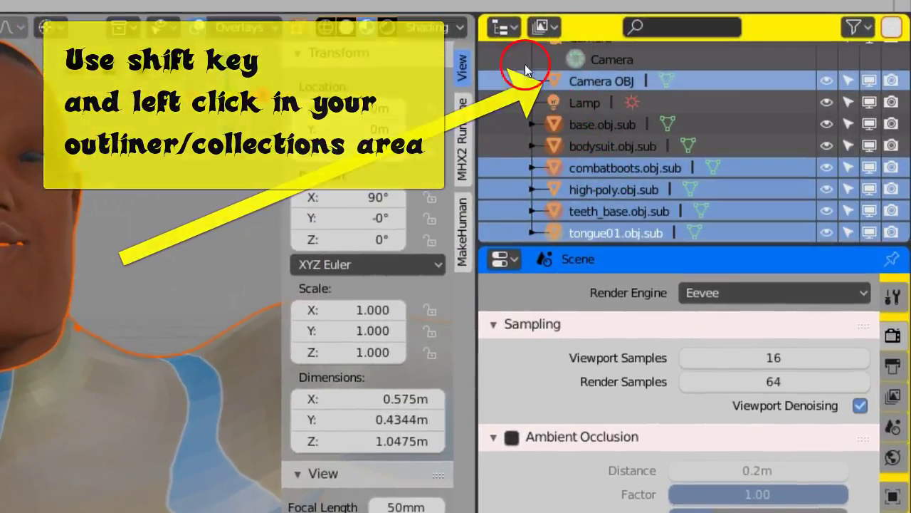
left_click(546, 86, "shift")
scroll(533, 112, "up", 3)
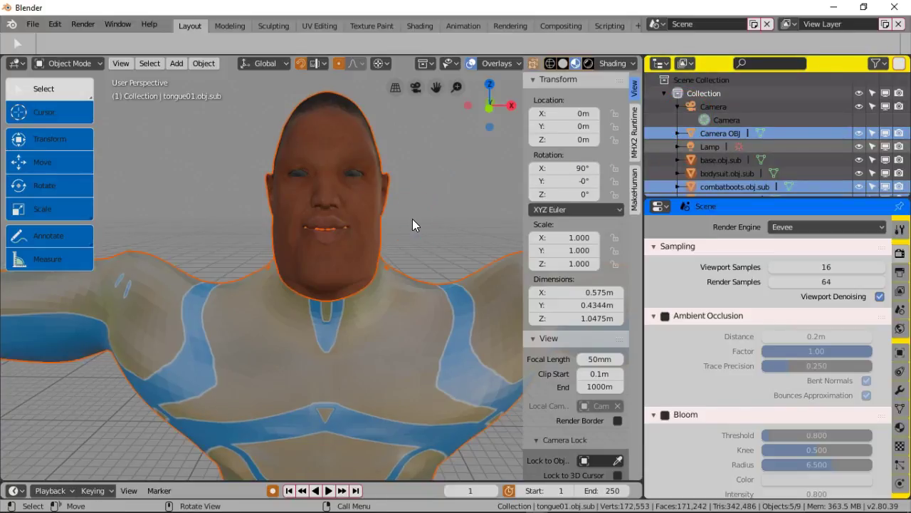
- Apply smooth shading to all selected character meshes and inspect the side of the bodysuit's neck
left_click(323, 239)
left_click(207, 62)
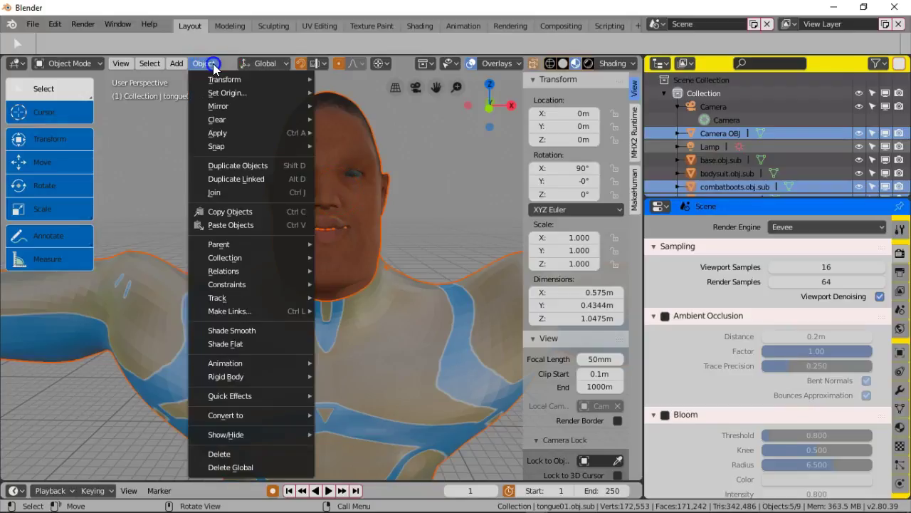
left_click(217, 330)
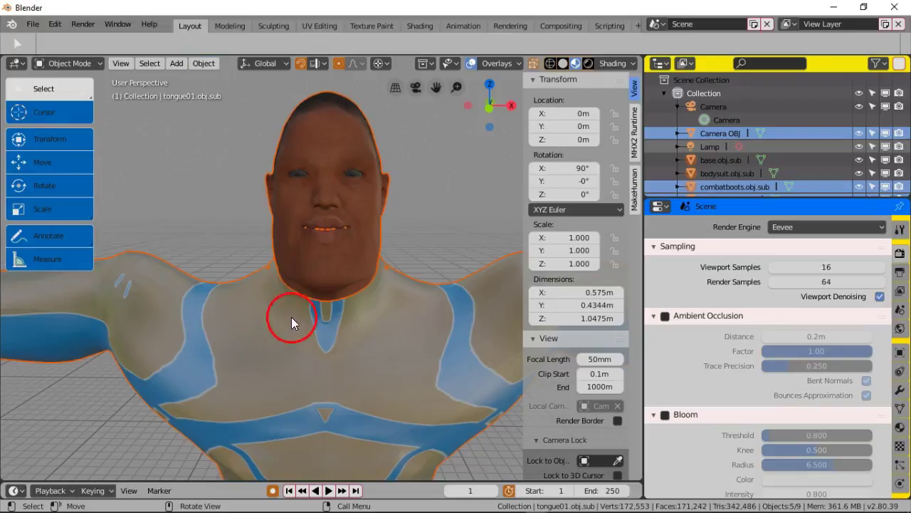
middle_click_drag(294, 295, 332, 324)
scroll(333, 323, "up", 10)
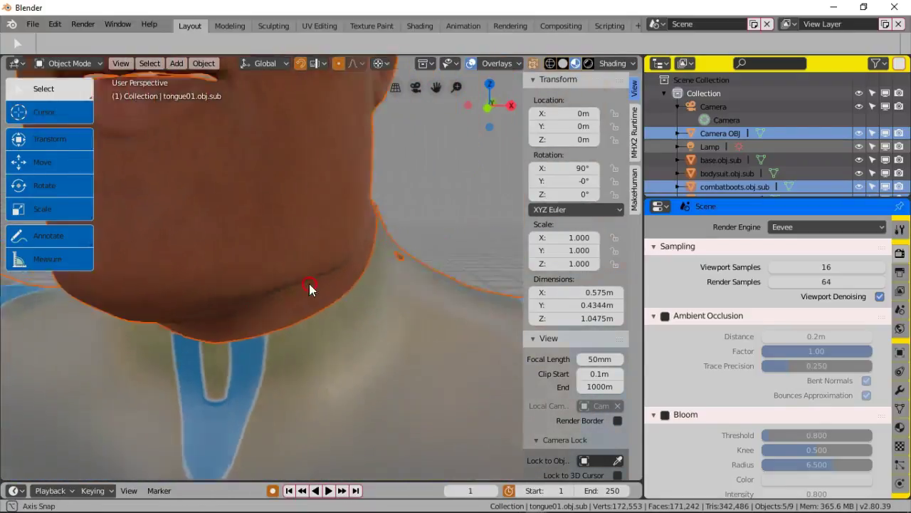
middle_click_drag(309, 289, 295, 289)
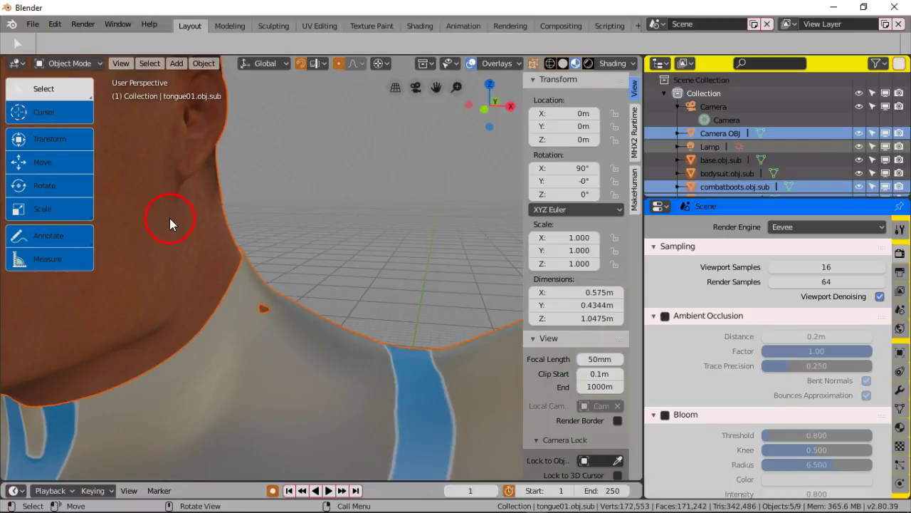
left_click(93, 64)
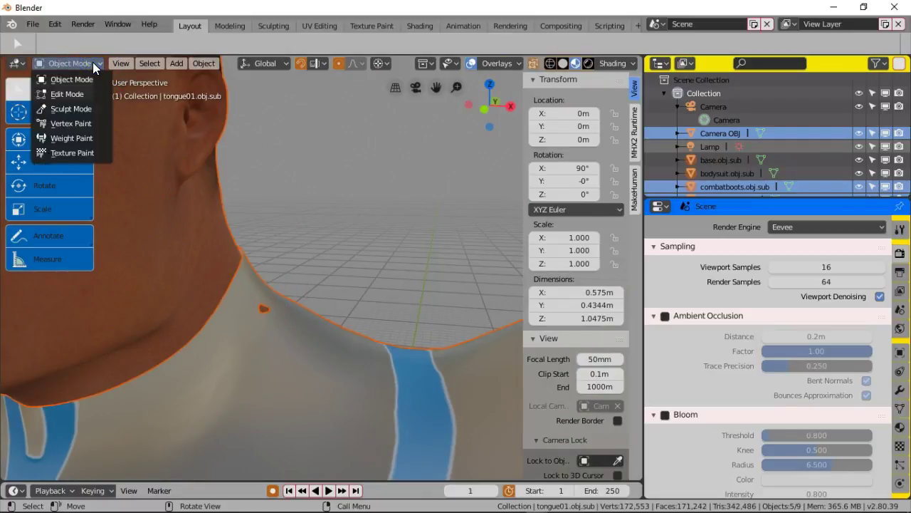
left_click(76, 95)
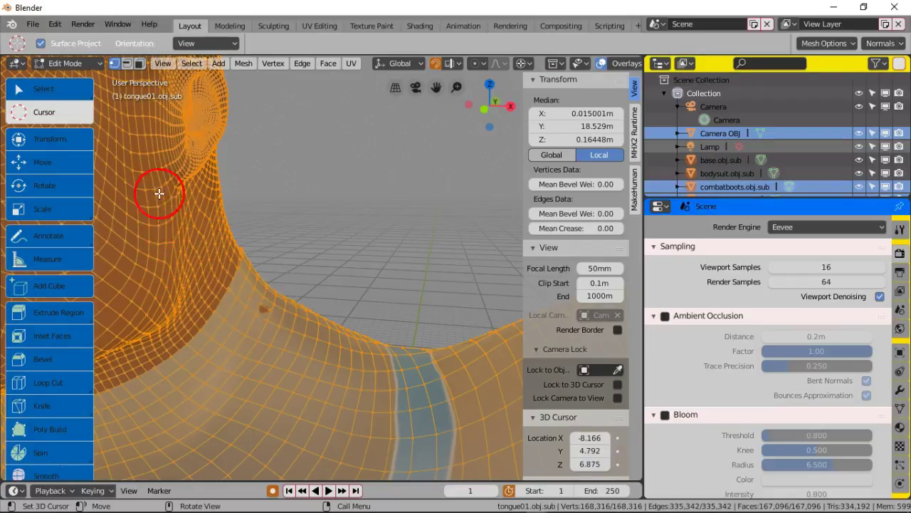
left_click(77, 63)
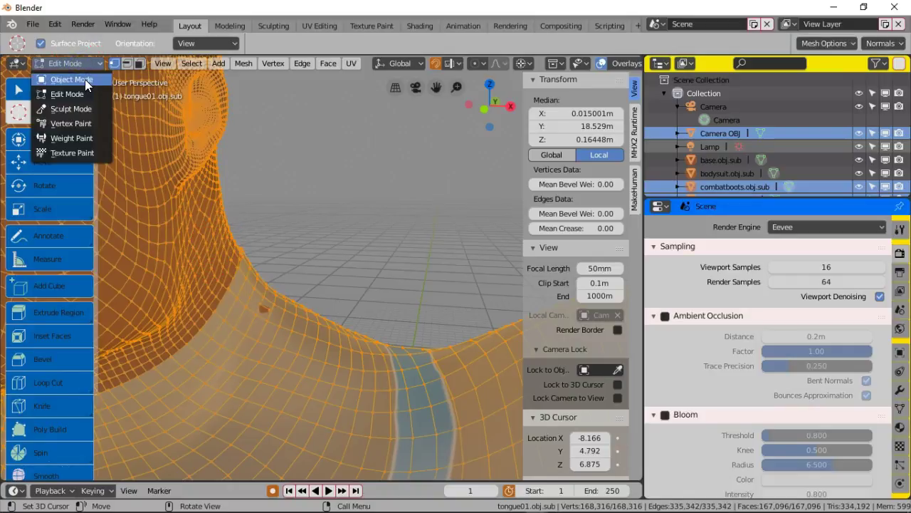
left_click(85, 79)
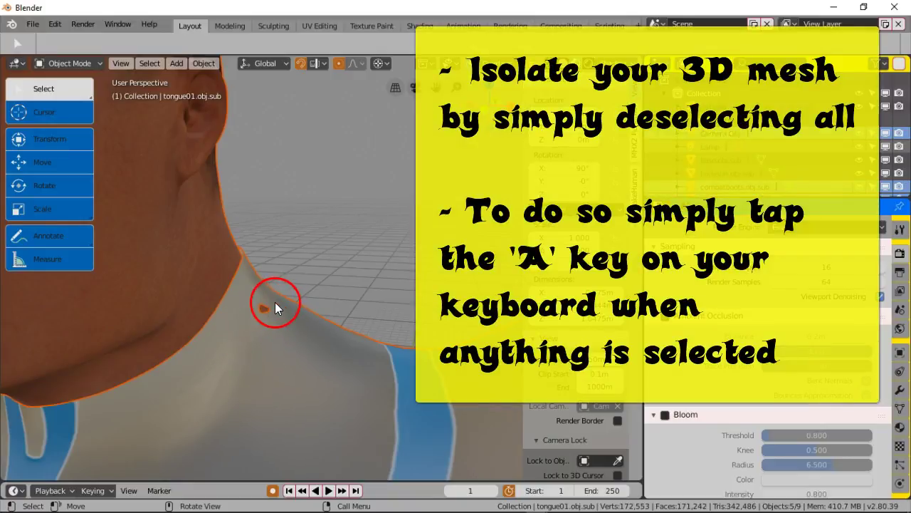
- Select only the bodysuit mesh and enter Edit Mode on it
left_click(275, 326)
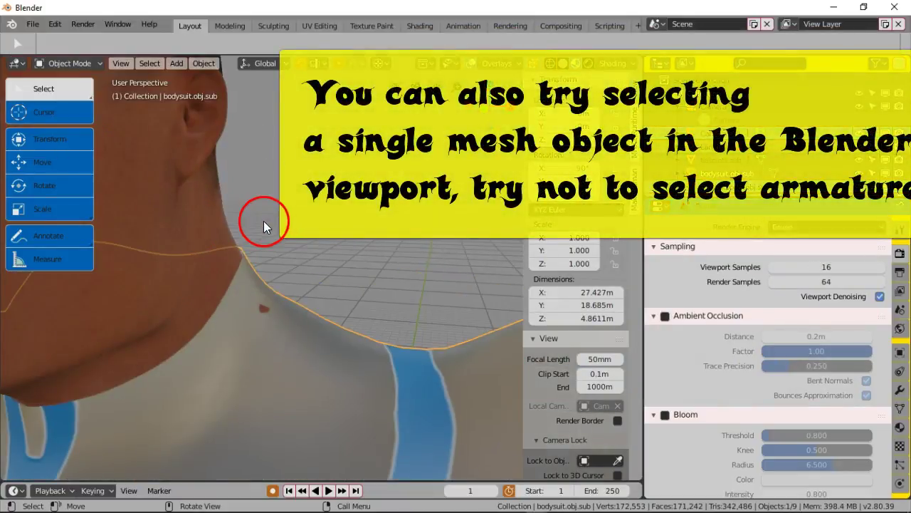
left_click(94, 62)
left_click(89, 92)
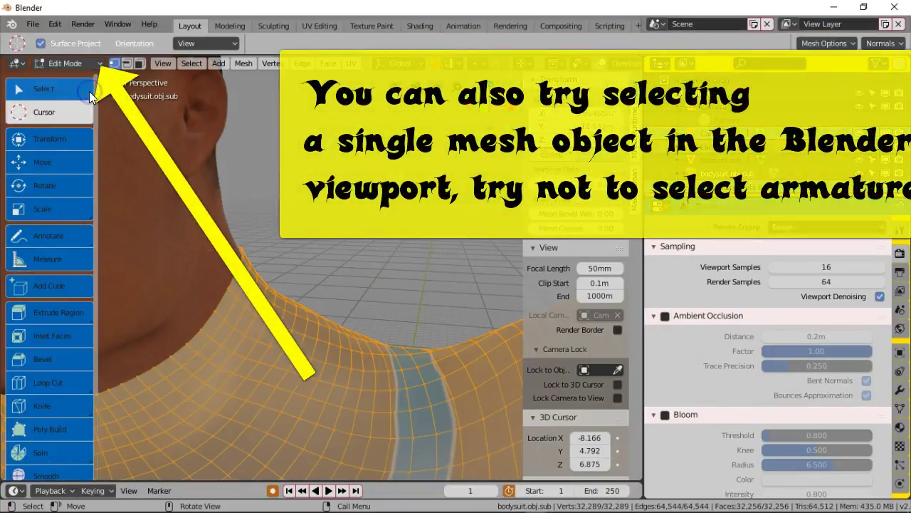
- Try to deselect the bodysuit's vertices with the Cursor tool in the empty space beside the neck
left_click(259, 318)
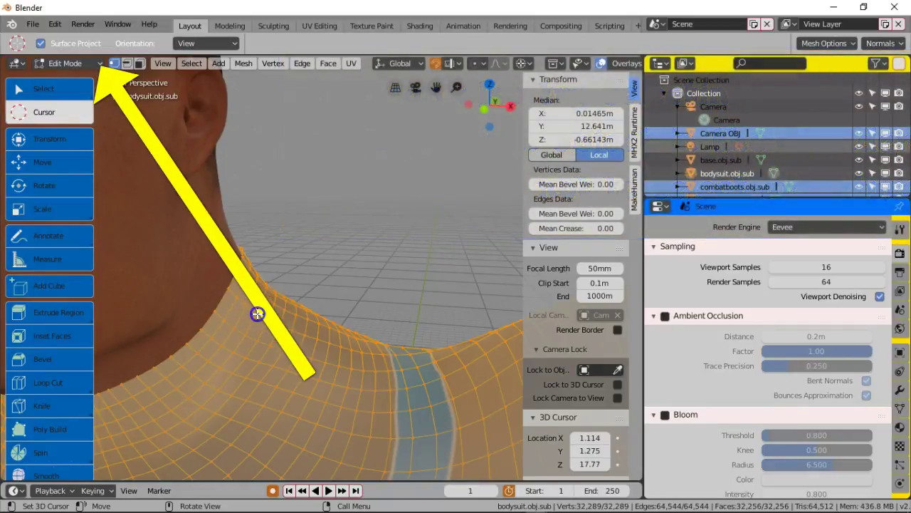
left_click(311, 186)
left_click(397, 231)
left_click(294, 172)
left_click(245, 171)
left_click(400, 211)
left_click(447, 266)
left_click(337, 190)
left_click(275, 213)
left_click(451, 161)
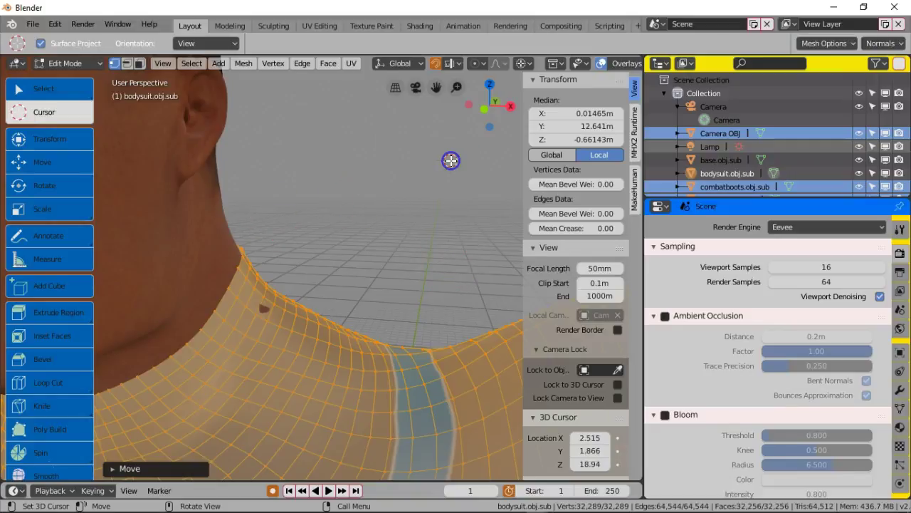
- Try to pick the vertices around the skin spot on the collar with the Select Circle tool
left_click(42, 90)
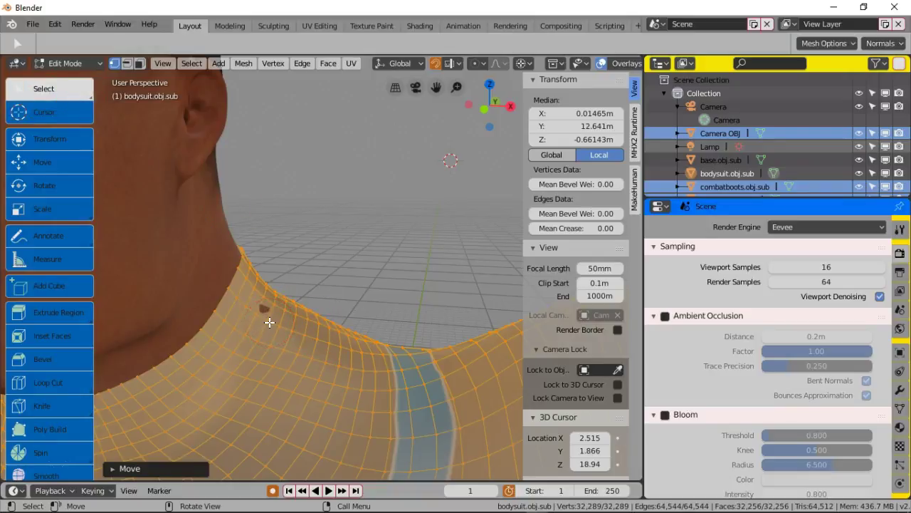
left_click_drag(84, 96, 78, 173)
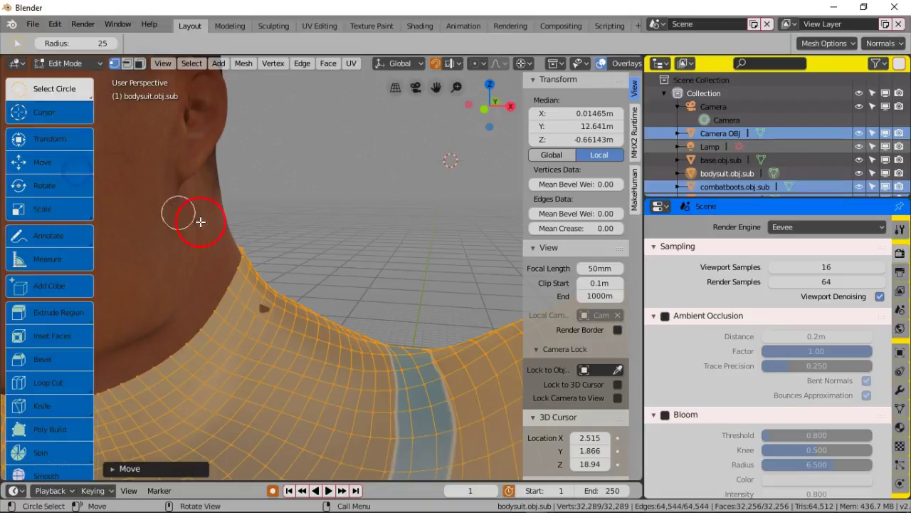
scroll(266, 309, "up", 3)
scroll(266, 308, "down", 3)
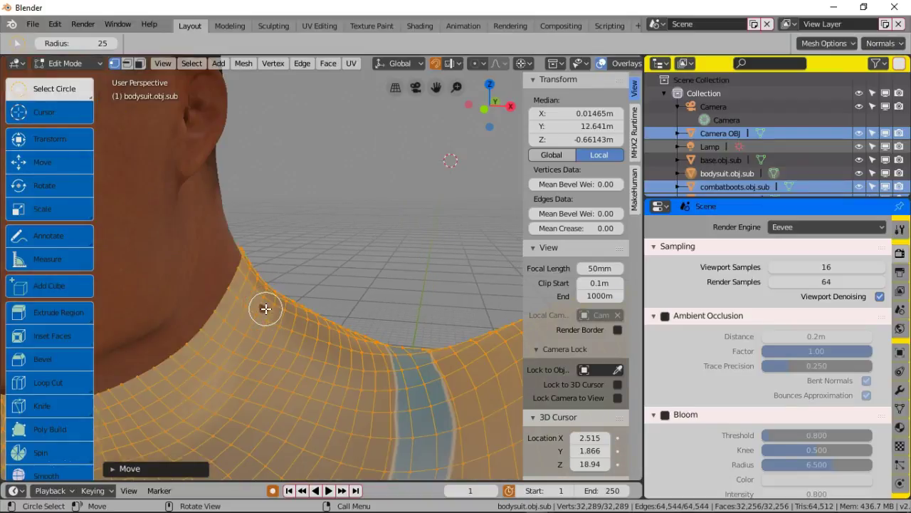
left_click(266, 310)
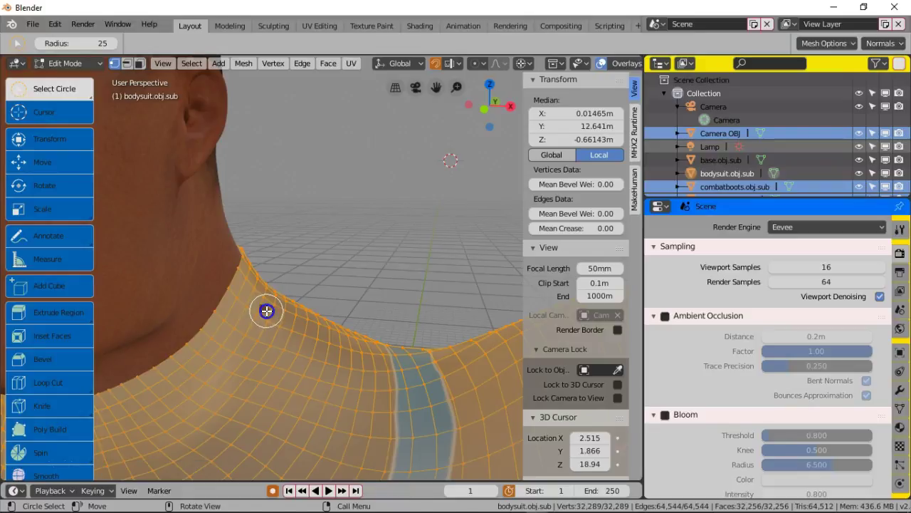
mouse_move(266, 311)
left_mouse_down()
mouse_move(308, 236)
mouse_move(254, 299)
mouse_move(325, 246)
left_mouse_up()
right_click(303, 213)
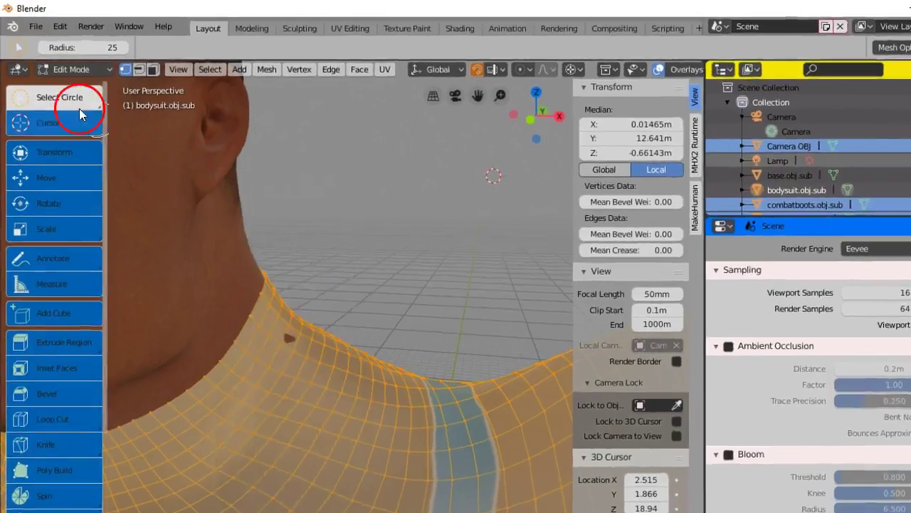
- Switch back to the plain Select tool and deselect all of the bodysuit's vertices
left_click(59, 89)
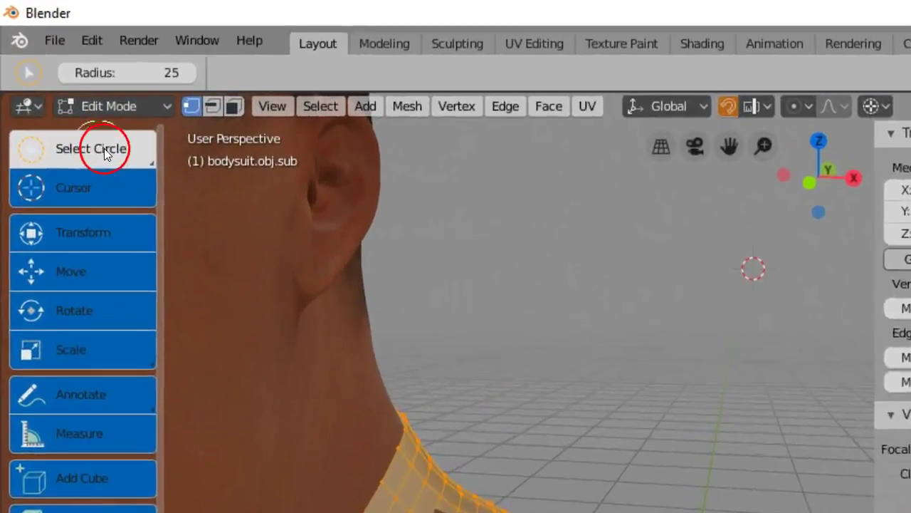
left_click_drag(127, 158, 123, 206)
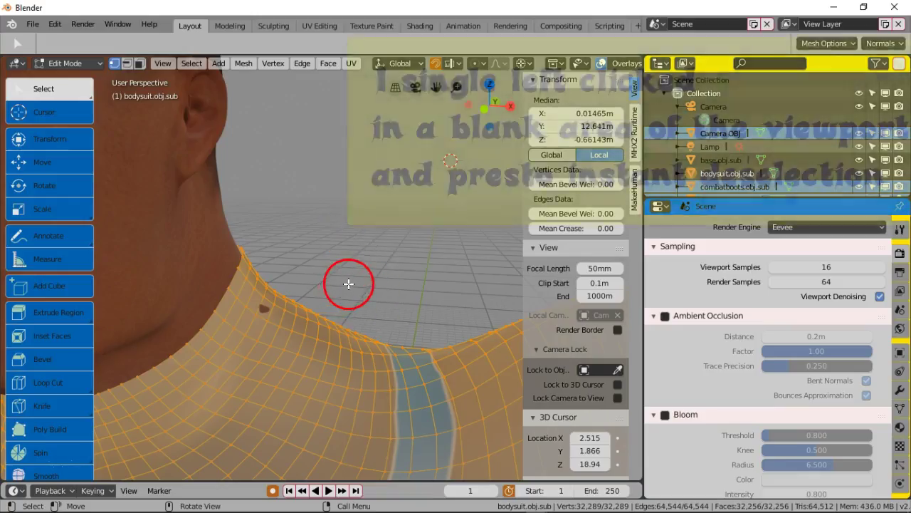
left_click(348, 284)
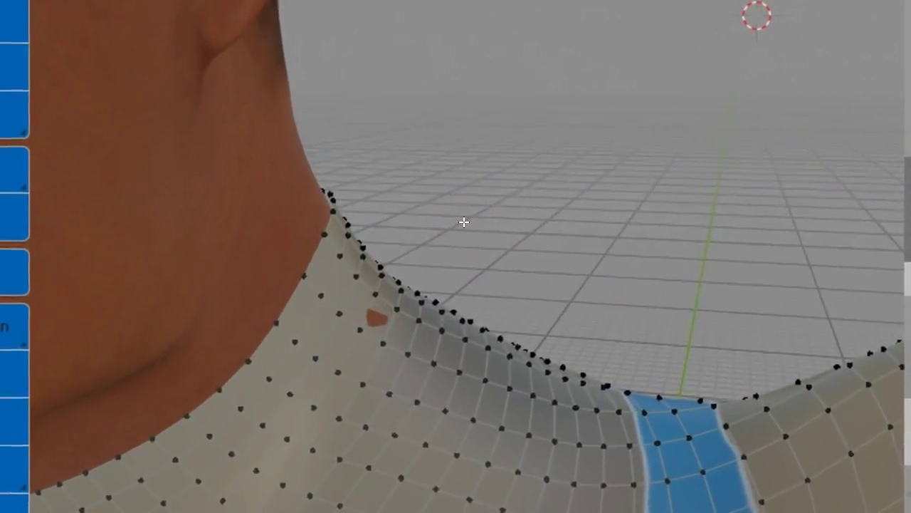
- Circle-select the four vertices around the skin spot poking through the collar and activate the Move tool for them
key("c")
left_click_drag(392, 303, 378, 321)
right_click(519, 215)
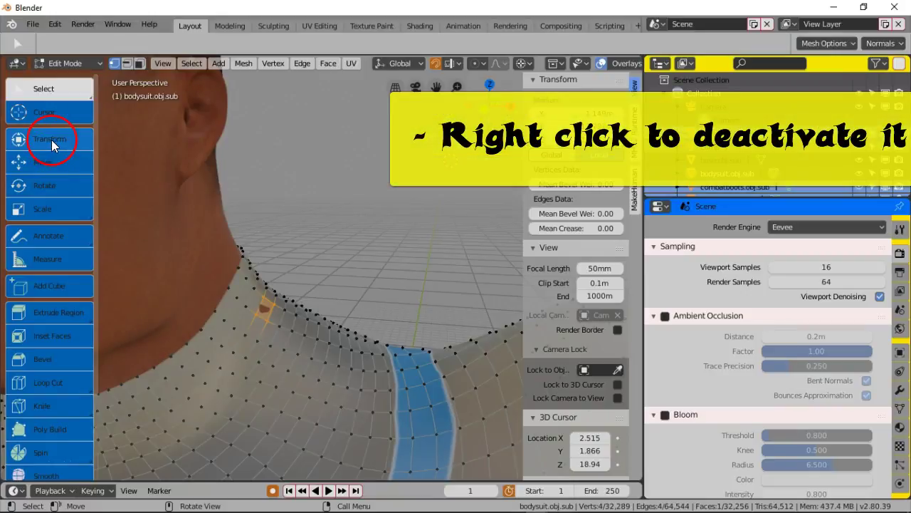
left_click(49, 161)
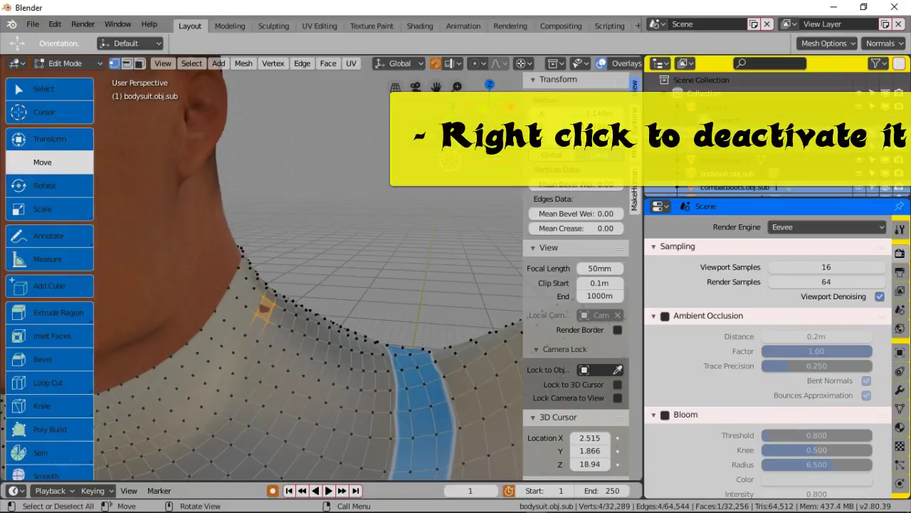
left_click_drag(486, 161, 485, 159)
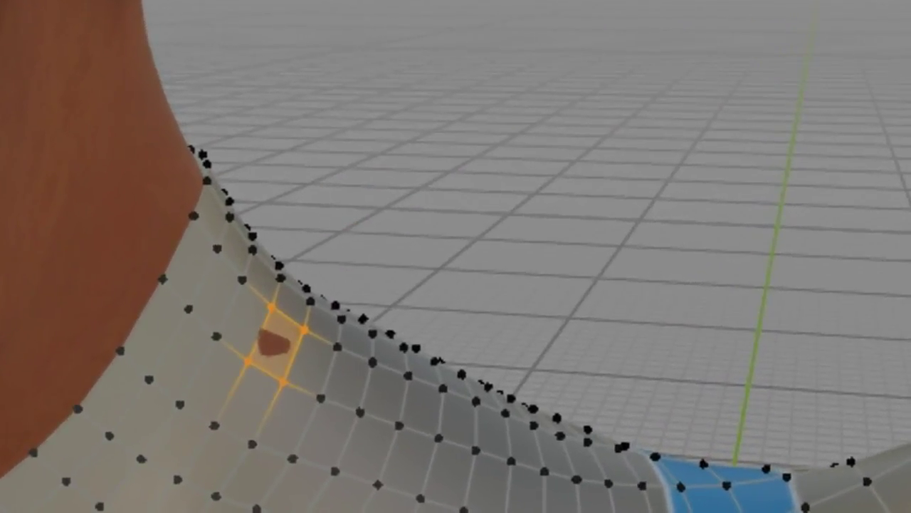
- Place the 3D cursor in the empty space beside the neck and move the selected collar vertices along X until they cover the skin spot
left_click(361, 305)
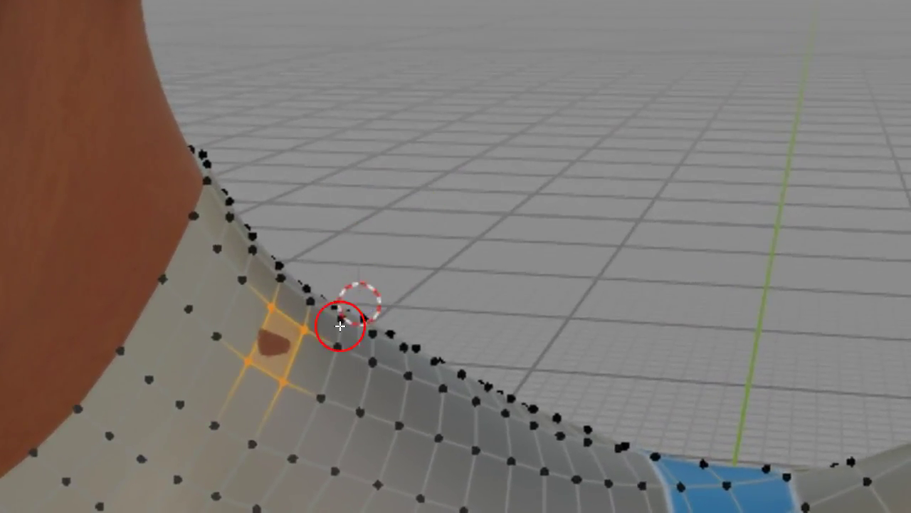
left_click(526, 201)
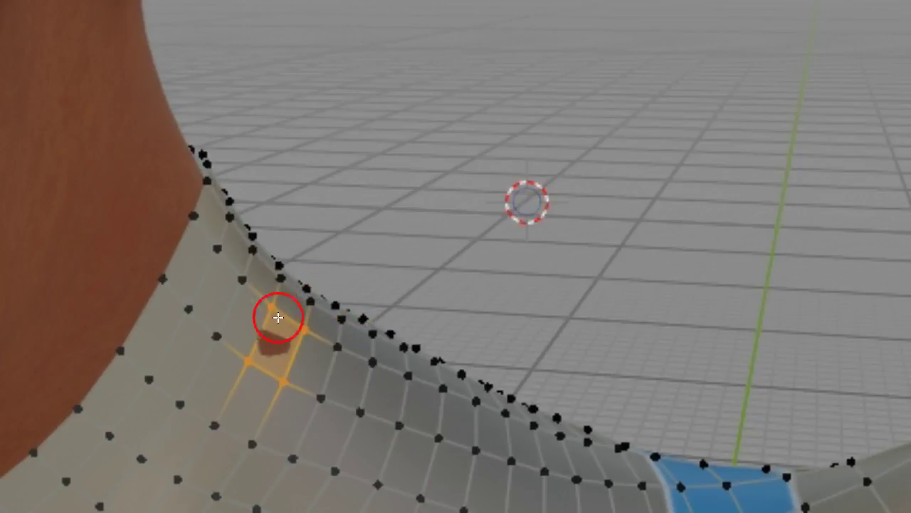
key("shift+space")
key("g")
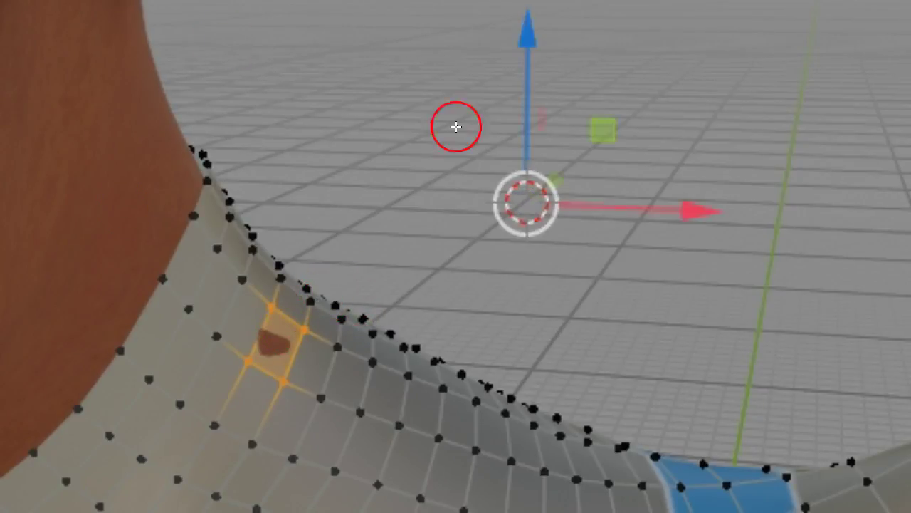
left_click_drag(626, 211, 627, 211)
middle_click_drag(683, 207, 897, 122, "shift")
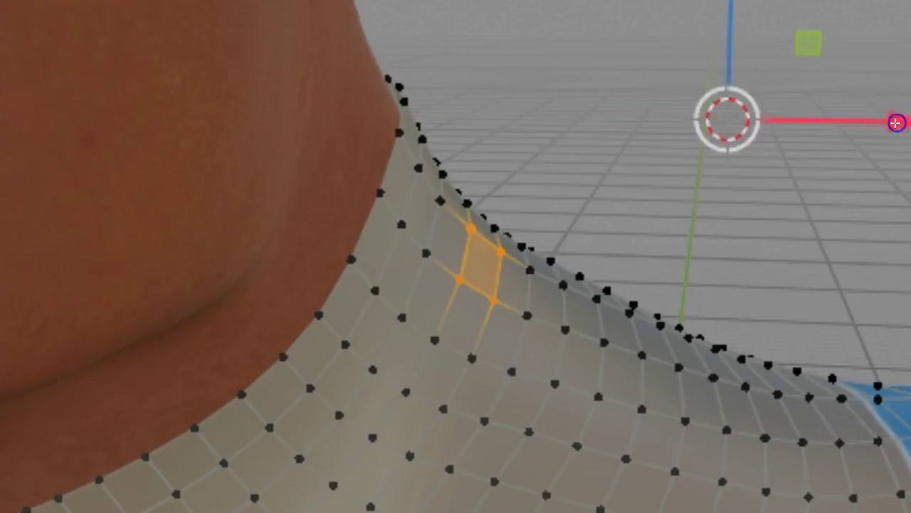
- Circle-select the four vertices around the skin spot on the opposite side of the collar, adjusting the circle size to fit them
scroll(562, 362, "down", 3)
scroll(562, 363, "down", 4)
middle_click_drag(284, 450, 622, 421, "shift")
scroll(622, 422, "up", 3)
scroll(717, 381, "up", 2)
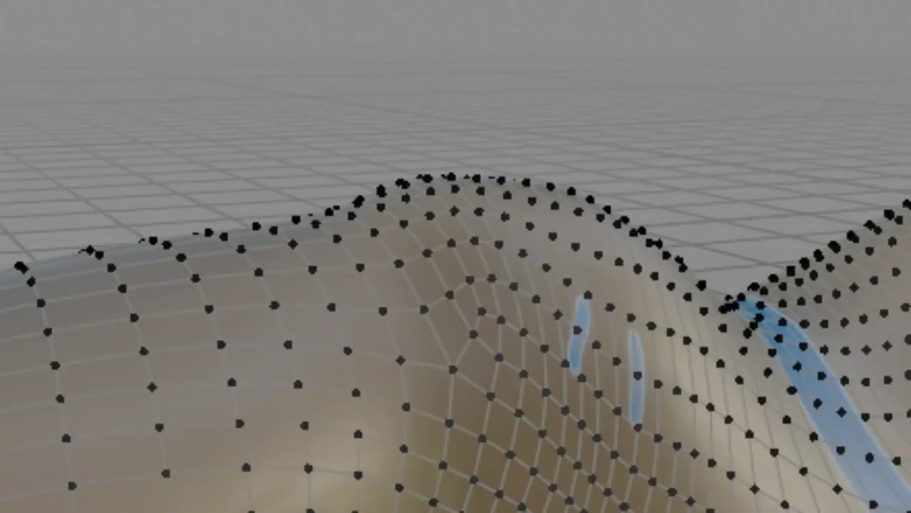
middle_click_drag(716, 381, 883, 303)
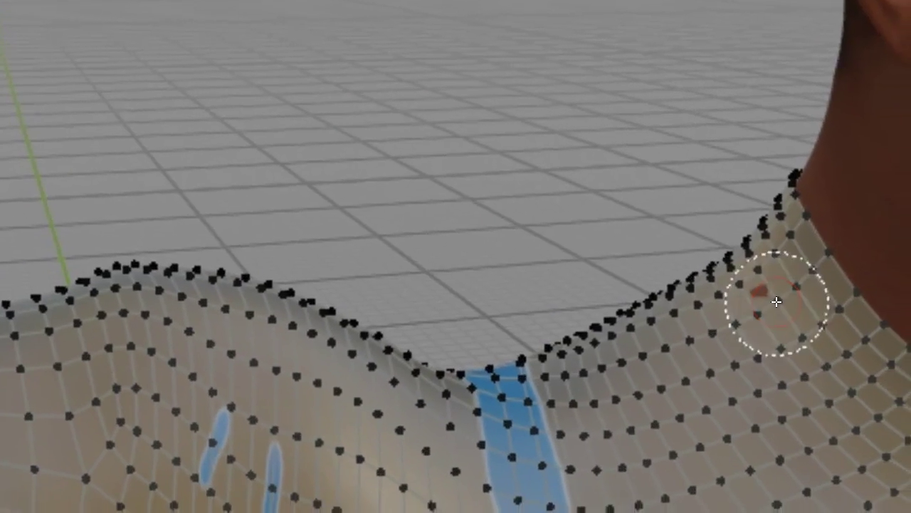
key("c")
scroll(645, 254, "down", 10)
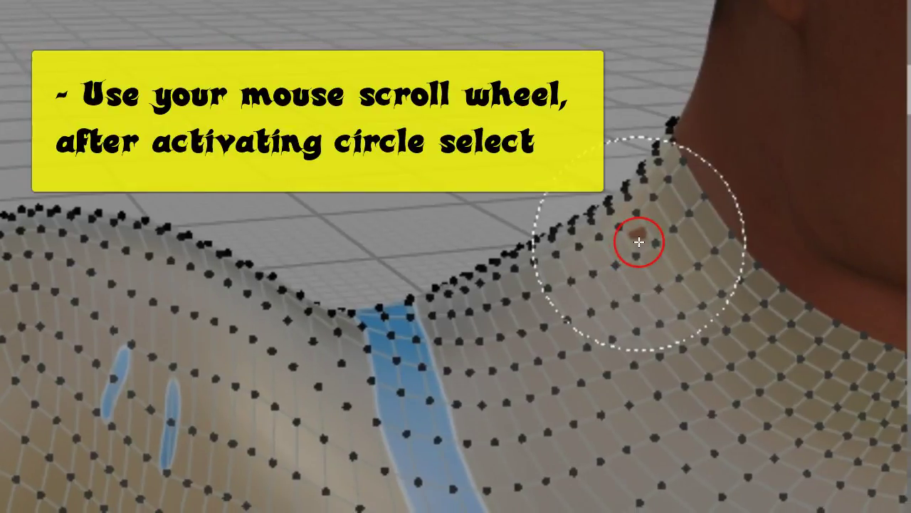
scroll(577, 259, "up", 10)
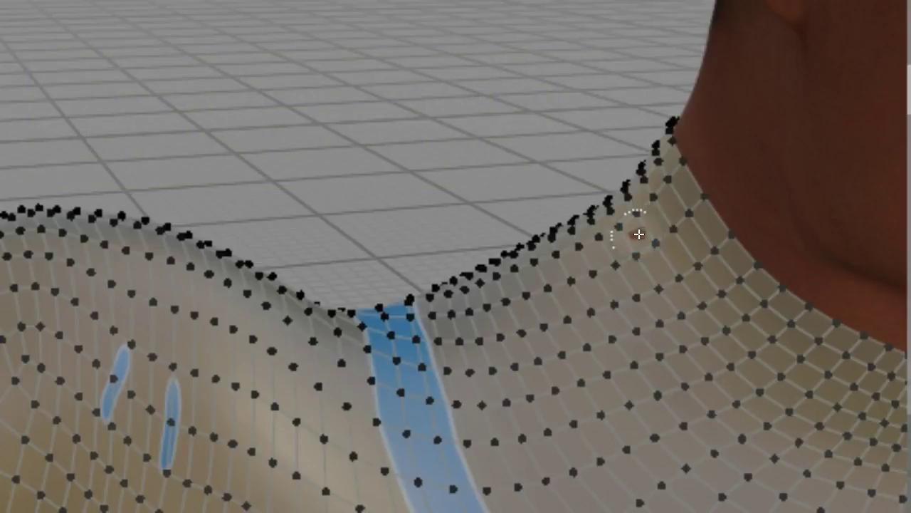
left_click(580, 233)
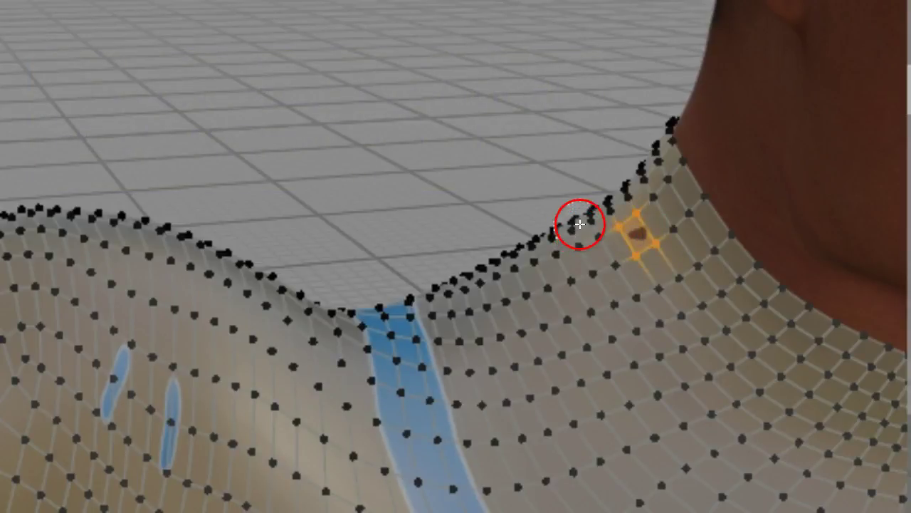
- Deselect the already moved vertices on the first side of the collar with Circle Select
middle_click_drag(581, 223, 401, 205)
left_click(360, 206)
left_click(151, 192)
middle_click_drag(151, 193, 411, 211, "shift")
key("c")
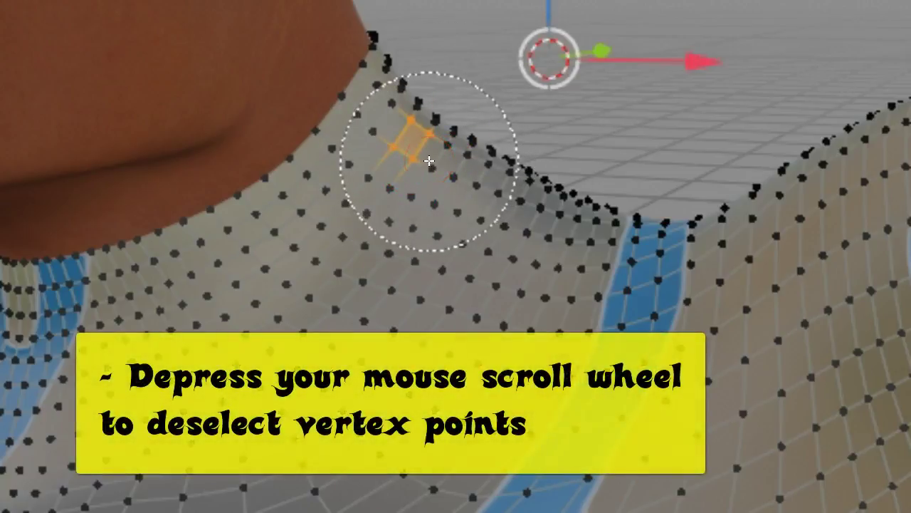
middle_click(421, 135)
right_click(421, 136)
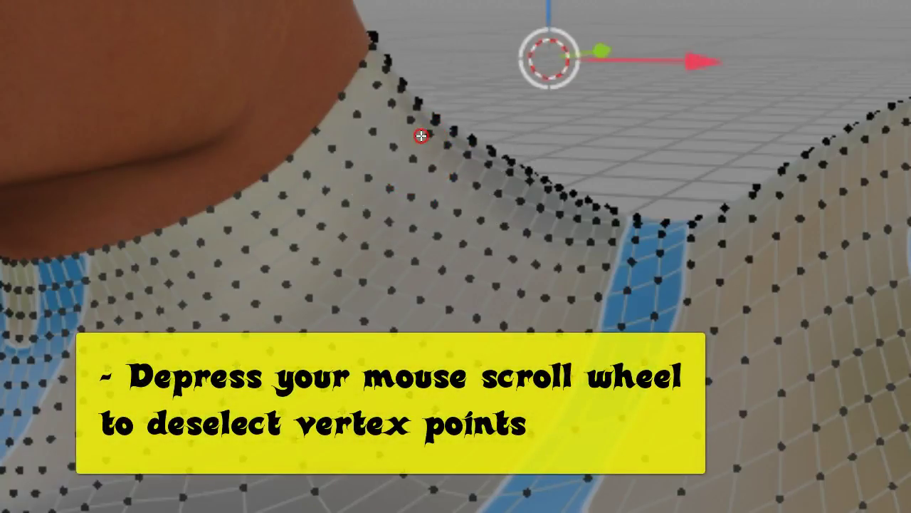
- Move the remaining selected collar vertices along X to cover the second skin spot, and return to Object Mode
scroll(427, 142, "down", 5)
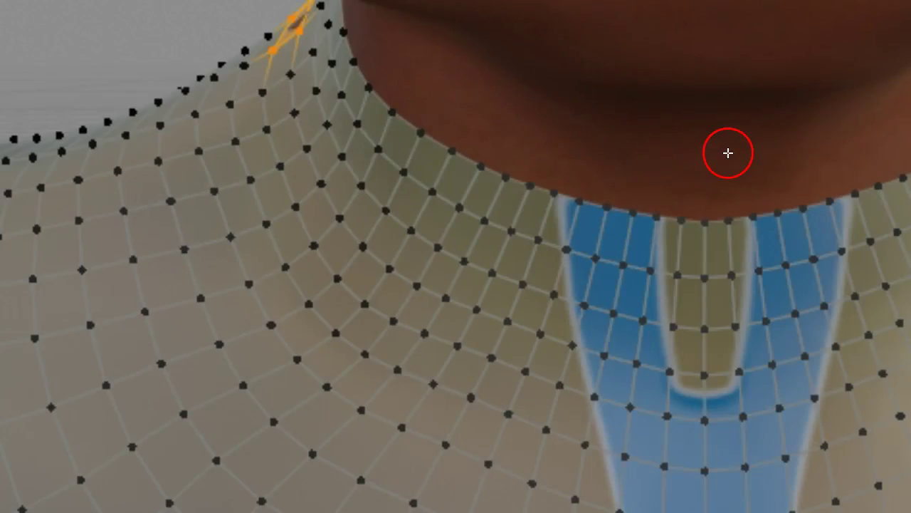
middle_click_drag(728, 153, 761, 163)
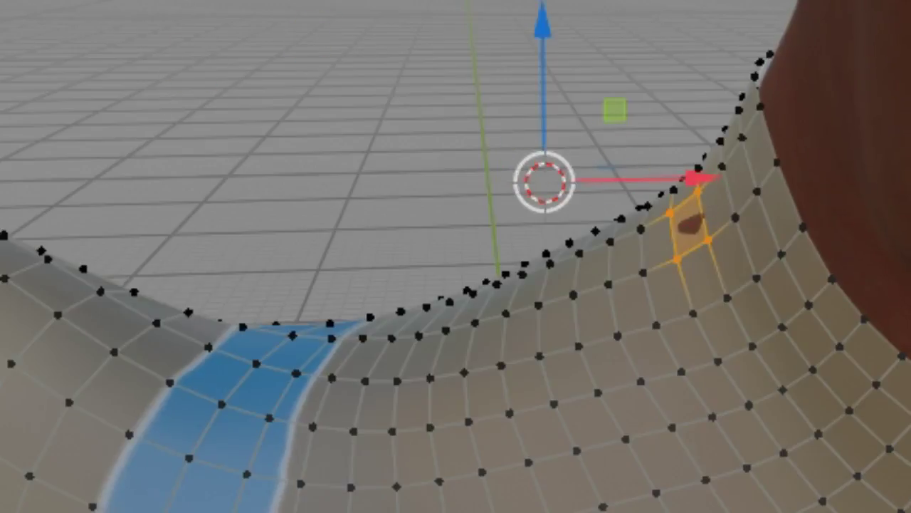
left_click_drag(700, 184, 693, 181)
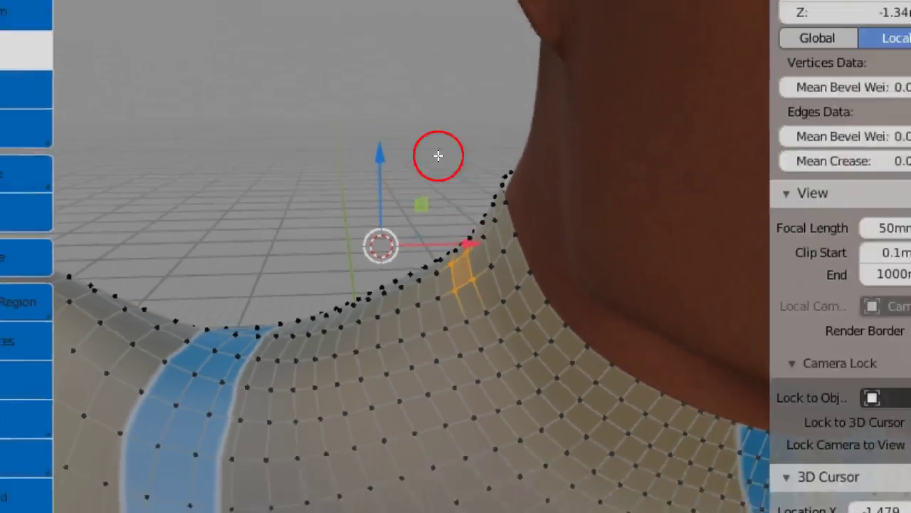
left_click(337, 176)
left_click(83, 63)
left_click(83, 84)
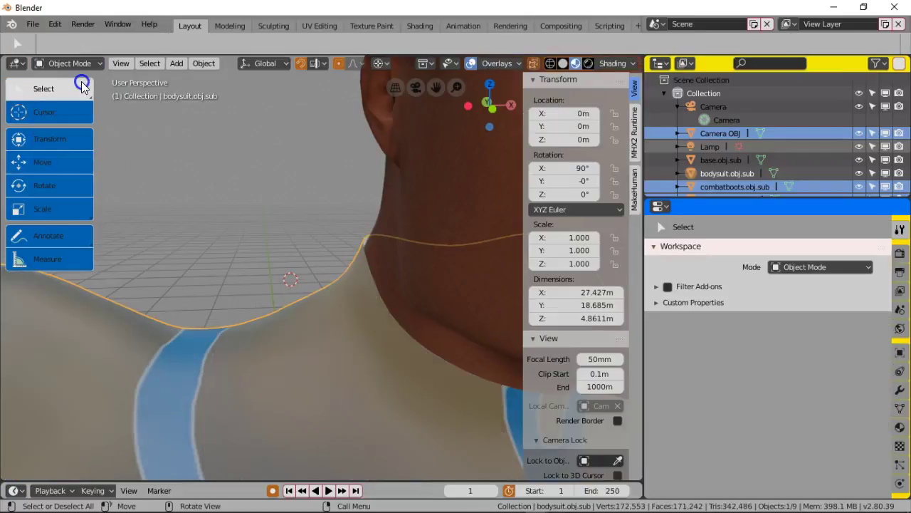
- Select the combat boots where the suit pokes through the laces and switch them to Edit Mode
scroll(263, 251, "down", 5)
middle_click_drag(263, 252, 209, 248)
scroll(235, 248, "down", 6)
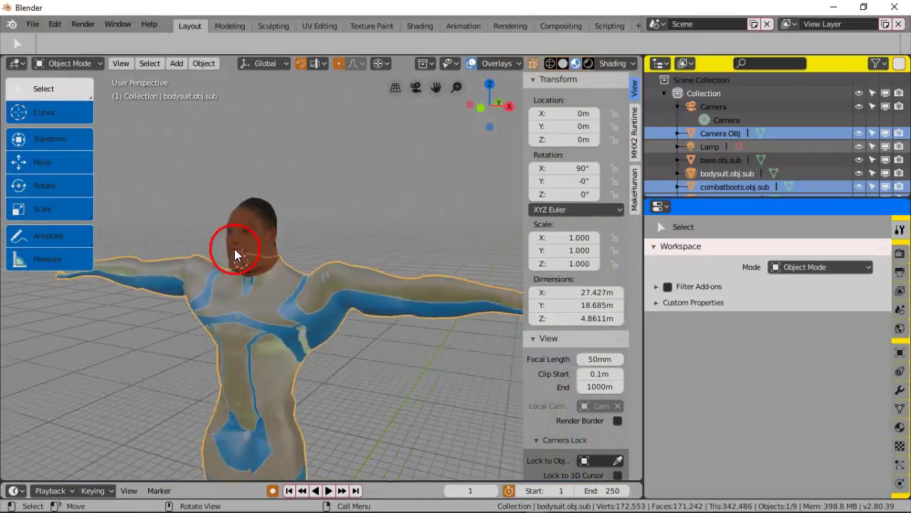
middle_click_drag(289, 291, 271, 228)
scroll(277, 255, "up", 5)
scroll(272, 267, "up", 3)
middle_click_drag(272, 266, 302, 281)
scroll(282, 269, "up", 5)
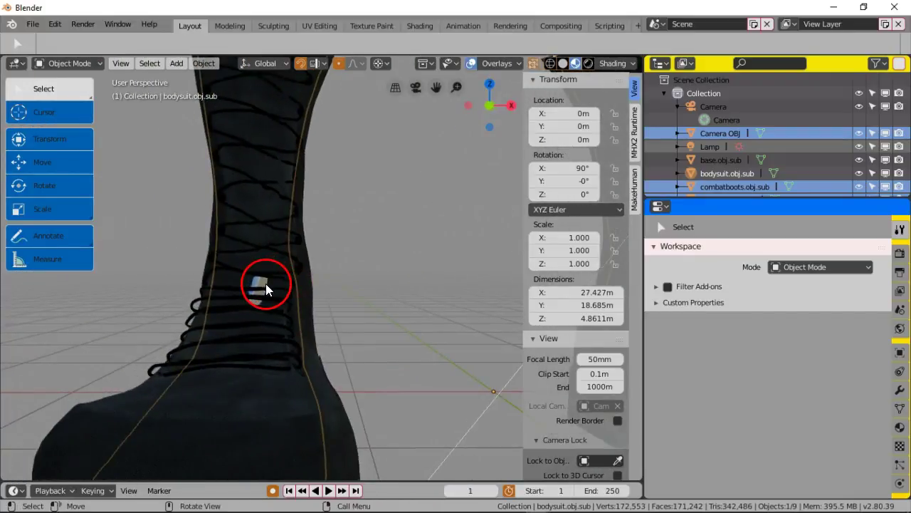
left_click(77, 60)
left_click(252, 186)
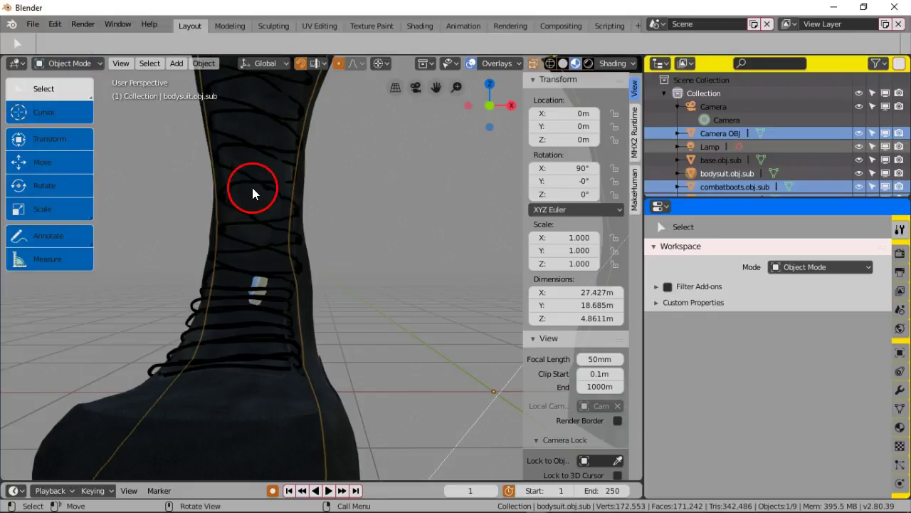
left_click(78, 63)
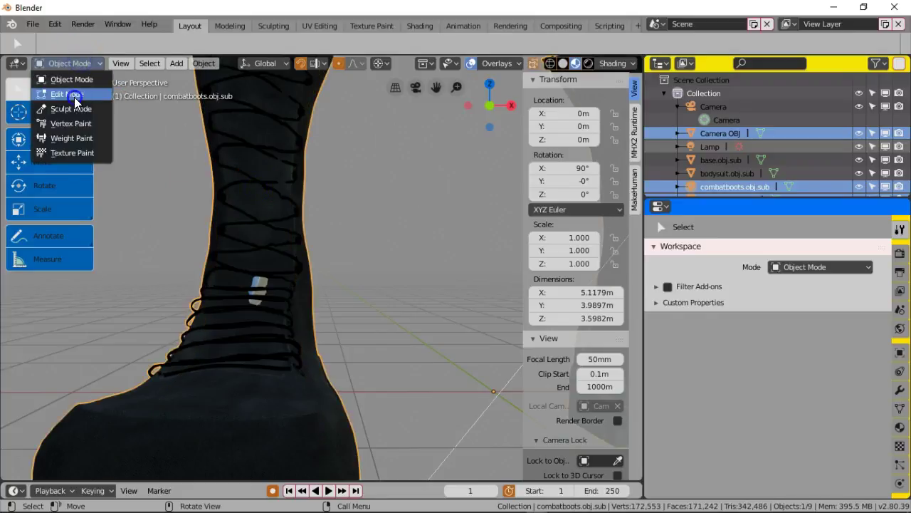
left_click(74, 97)
- Clear the boots' vertex selection and select the four corner vertices around the suit patch behind the laces
key("c")
scroll(277, 288, "up", 3)
middle_click_drag(239, 295, 245, 294)
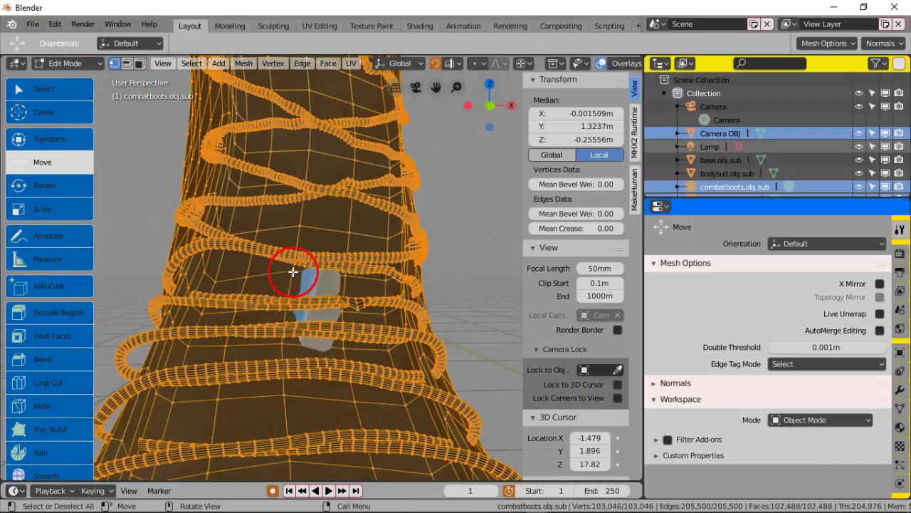
right_click(292, 271)
left_click(292, 271)
left_click(346, 277, "shift")
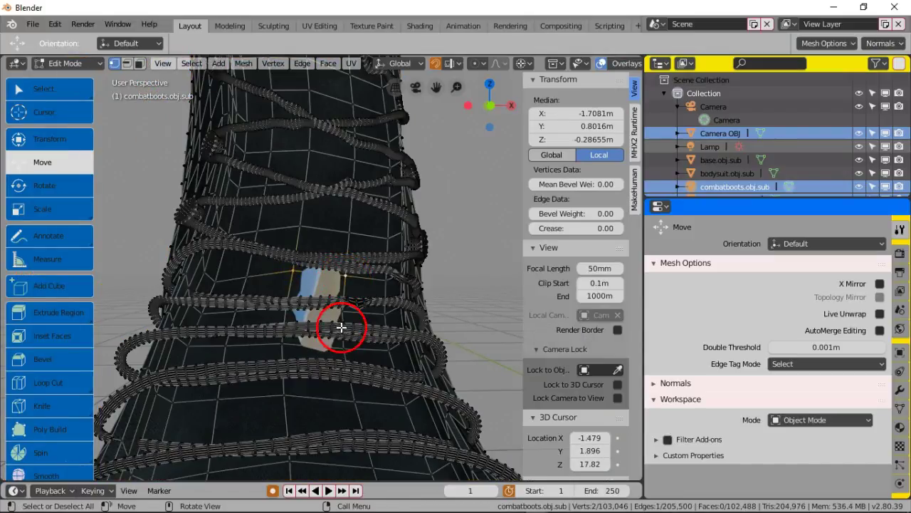
left_click(284, 345, "shift")
- Add the vertices hidden between the laces at the middle of the suit patch to the selection
middle_click_drag(288, 342, 305, 253)
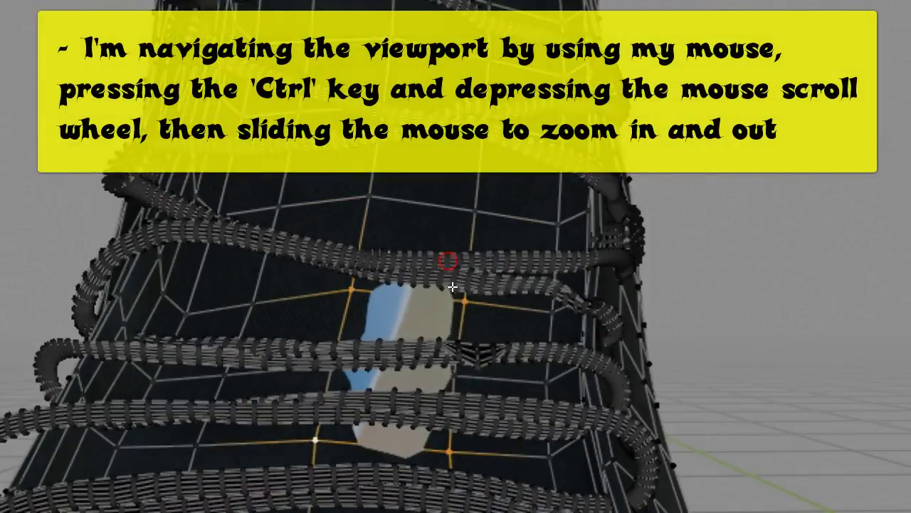
middle_click_drag(449, 306, 454, 294, "ctrl")
scroll(448, 319, "down", 4, "shift")
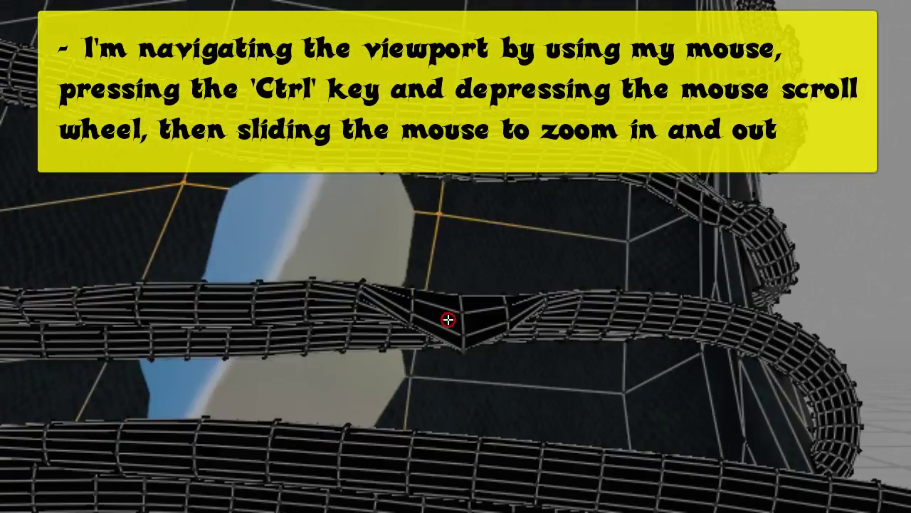
middle_click_drag(289, 404, 258, 394, "ctrl")
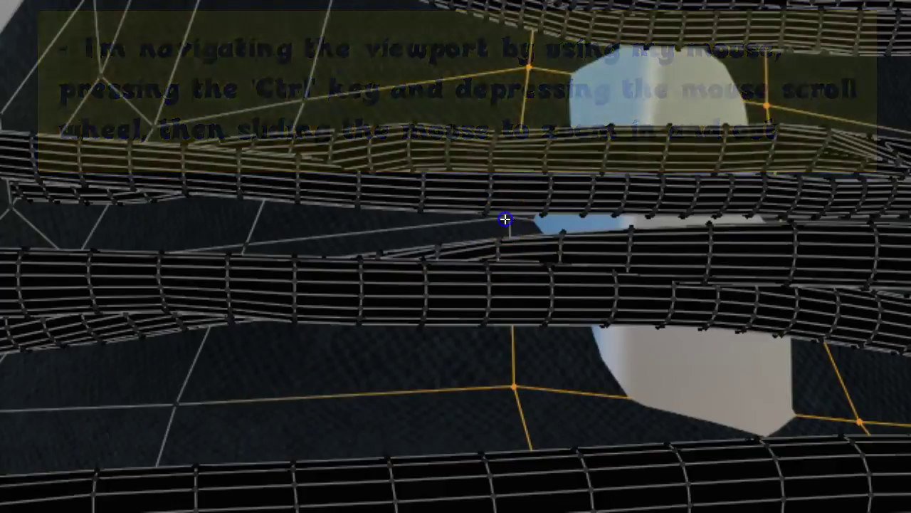
left_click(505, 219, "shift")
scroll(444, 252, "down", 8)
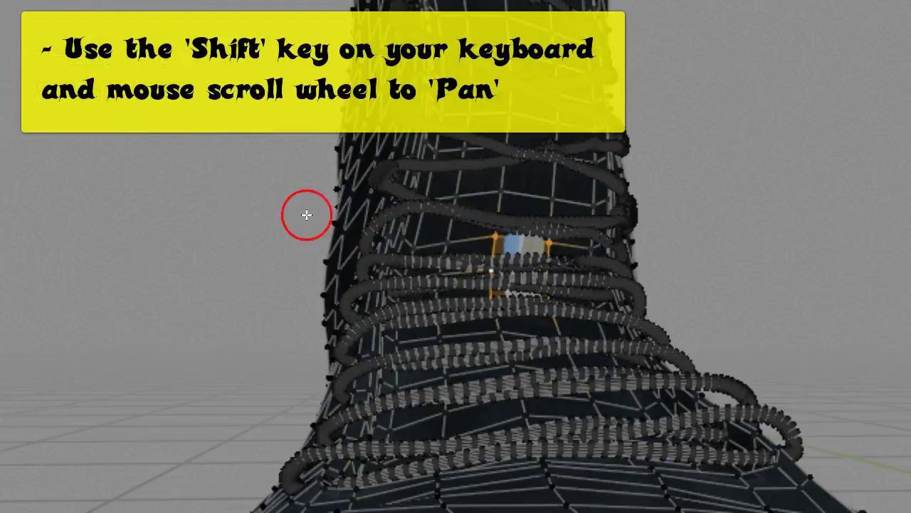
- Place the 3D cursor beside the boot and move the selected vertices along Y until they cover the suit patch
key("shift+space")
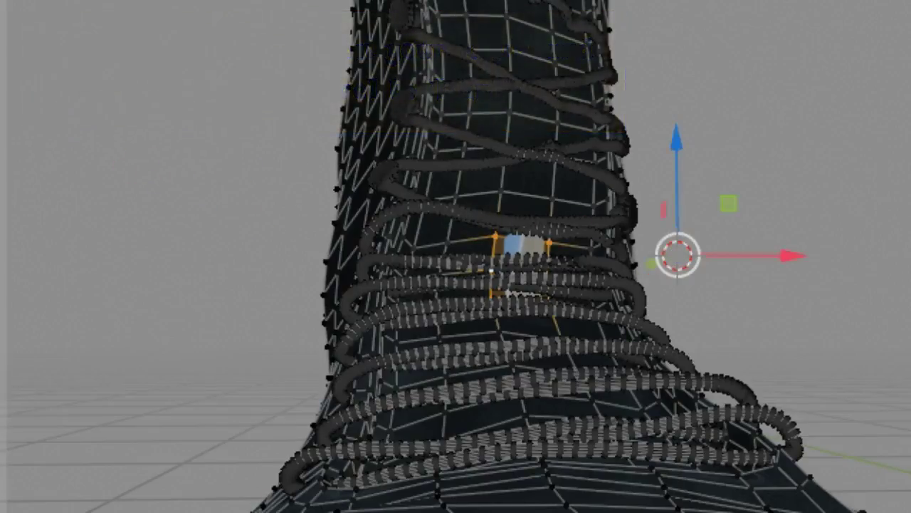
middle_click_drag(534, 331, 521, 351)
middle_click_drag(526, 400, 543, 408)
scroll(529, 405, "down", 3)
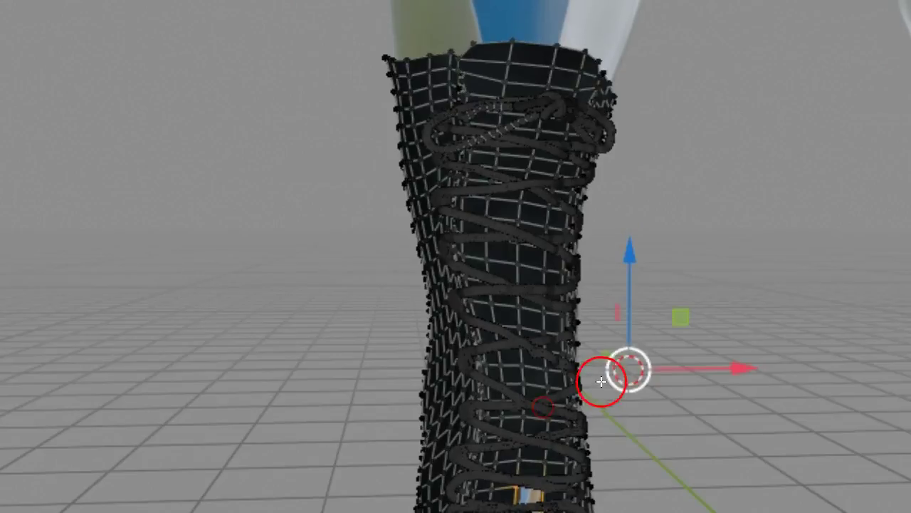
key("g")
key("y")
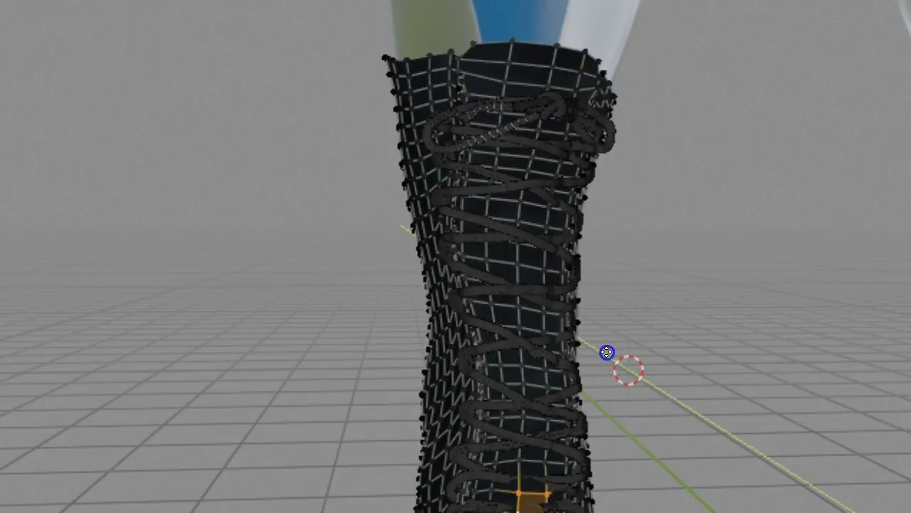
mouse_move(606, 351)
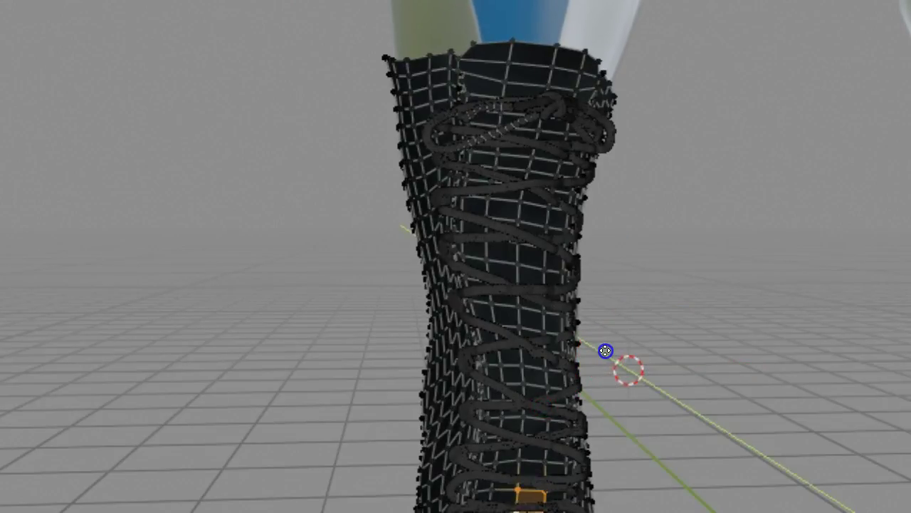
left_click(604, 351)
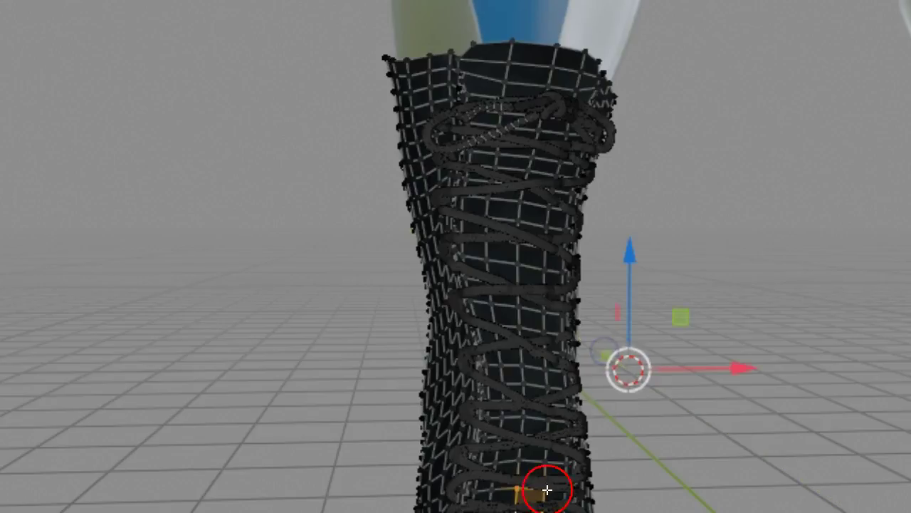
- Select the vertices bordering the suit patch that shows behind the laces of the other boot
middle_click_drag(535, 501, 520, 378, "ctrl")
scroll(516, 370, "up", 2)
middle_click_drag(748, 450, 548, 415, "shift")
scroll(548, 415, "down", 3)
scroll(549, 415, "down", 4)
middle_click_drag(614, 433, 536, 446)
scroll(546, 439, "up", 4)
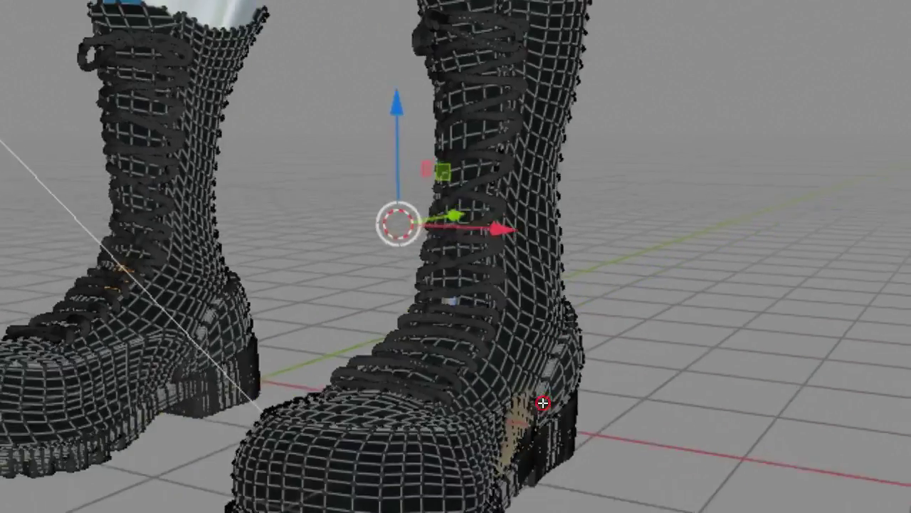
scroll(552, 395, "up", 3)
scroll(553, 395, "down", 1)
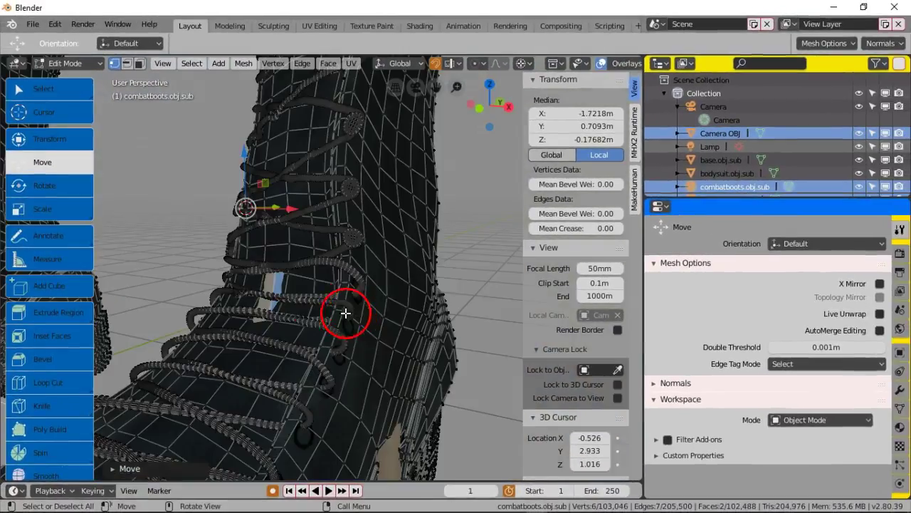
left_click(289, 275)
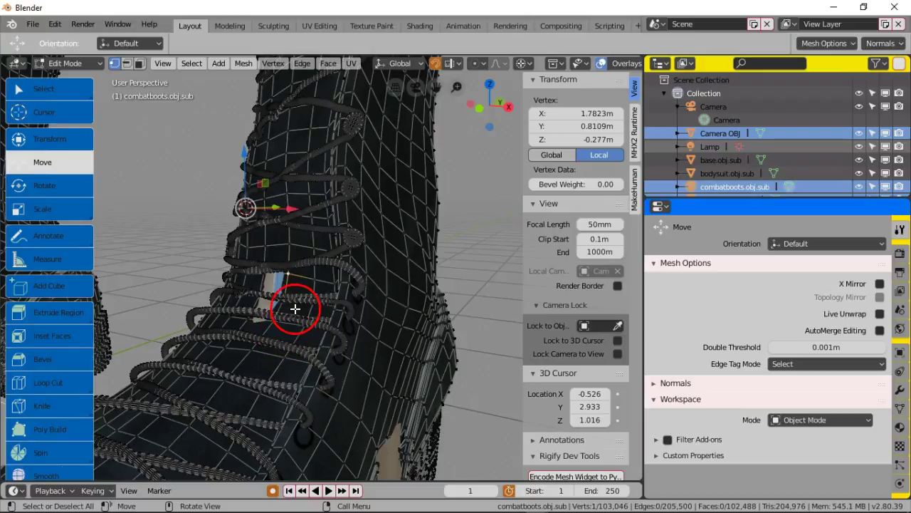
middle_click_drag(302, 313, 307, 313)
scroll(376, 303, "up", 6)
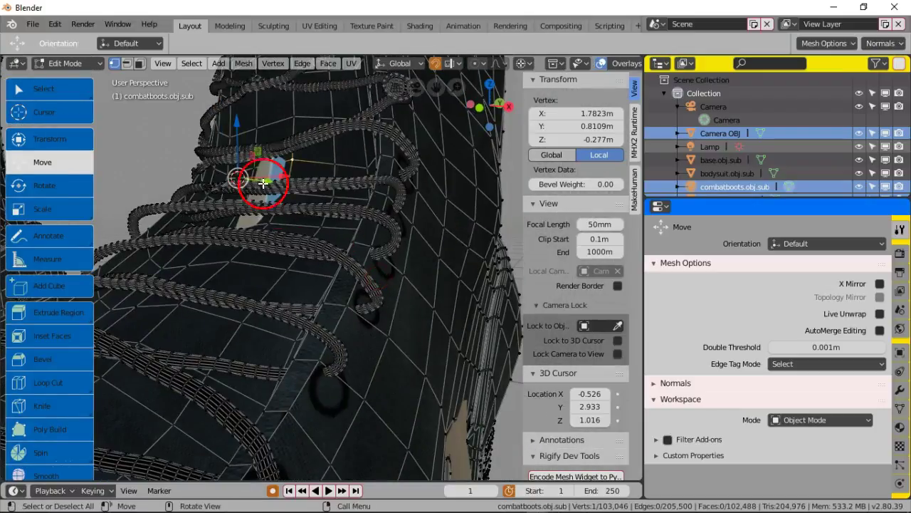
left_click(256, 166, "shift")
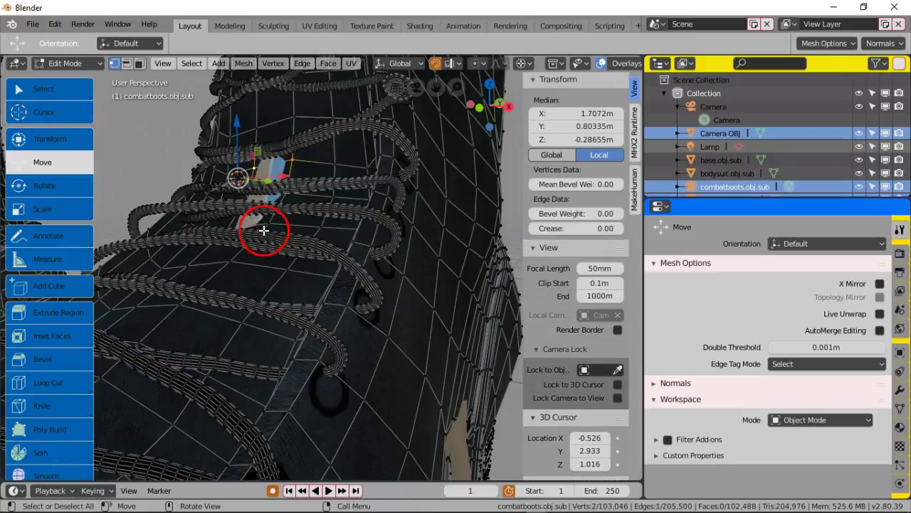
middle_click_drag(267, 227, 252, 233)
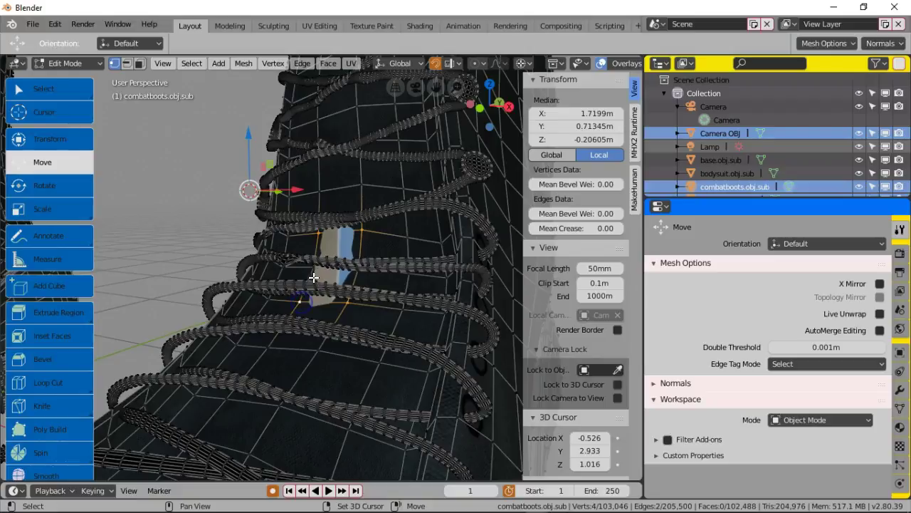
middle_click_drag(313, 267, 335, 274, "shift")
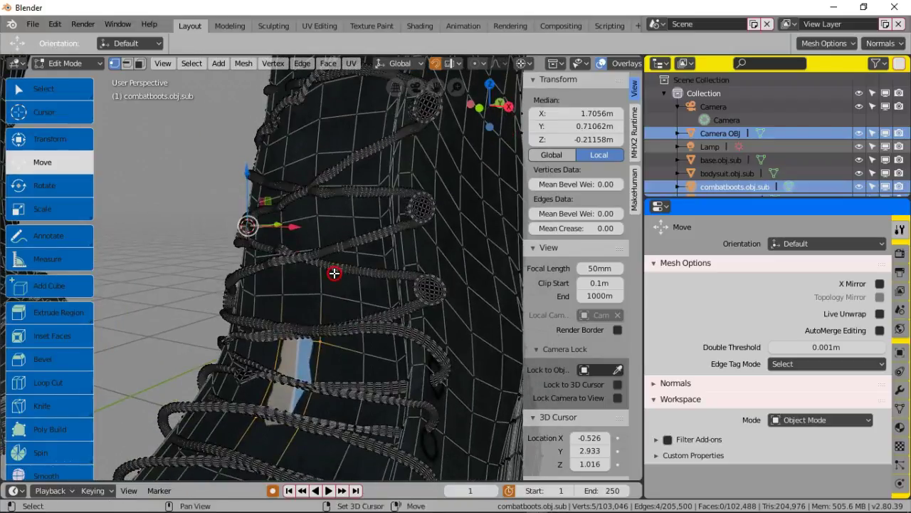
- Add the remaining hidden vertex beside the lace patch to the selection and move the selected vertices to cover the suit
middle_click_drag(345, 353, 342, 311, "ctrl")
scroll(343, 311, "down", 4)
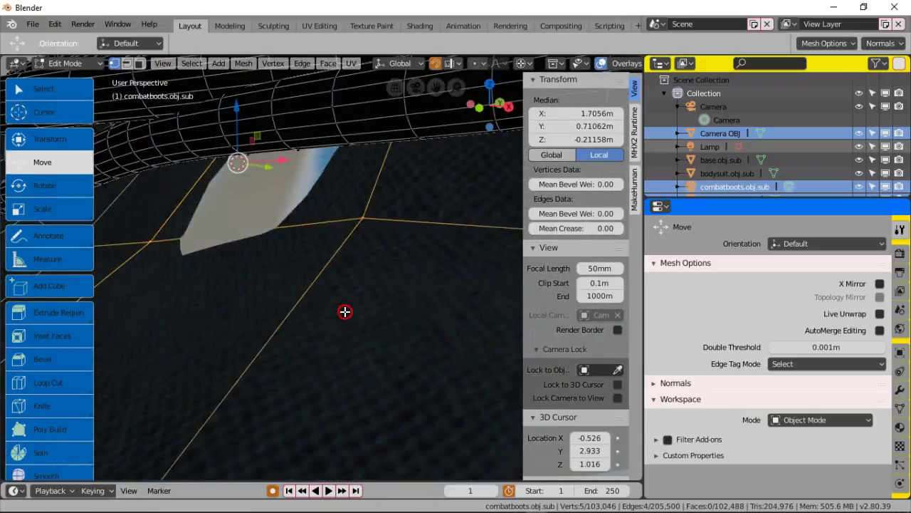
middle_click_drag(347, 311, 346, 310)
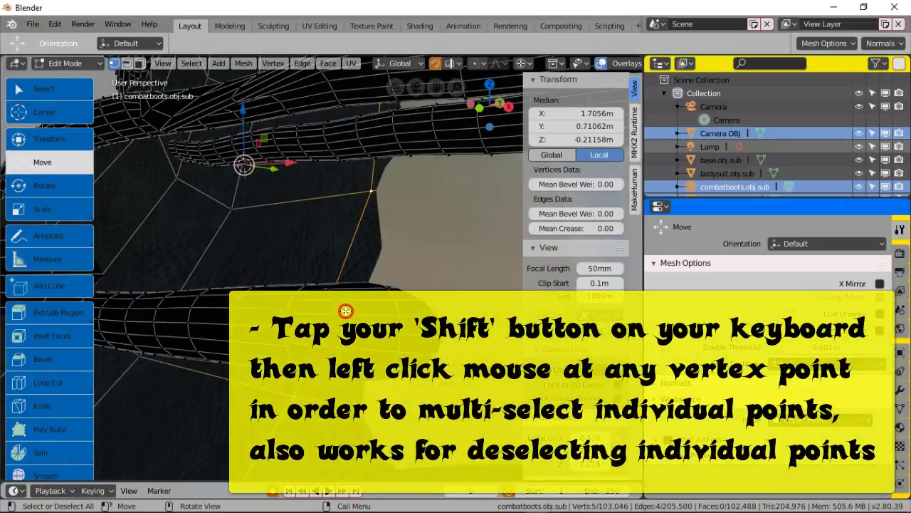
middle_click_drag(352, 277, 334, 387)
middle_click_drag(258, 392, 298, 344, "shift")
left_click_drag(302, 154, 303, 149)
- Place the 3D cursor beside the boot's sole at about X 1.33, Y 3.26, Z -2.06, then activate the Select tool
middle_click_drag(322, 207, 342, 241, "ctrl")
middle_click_drag(334, 295, 295, 271, "ctrl")
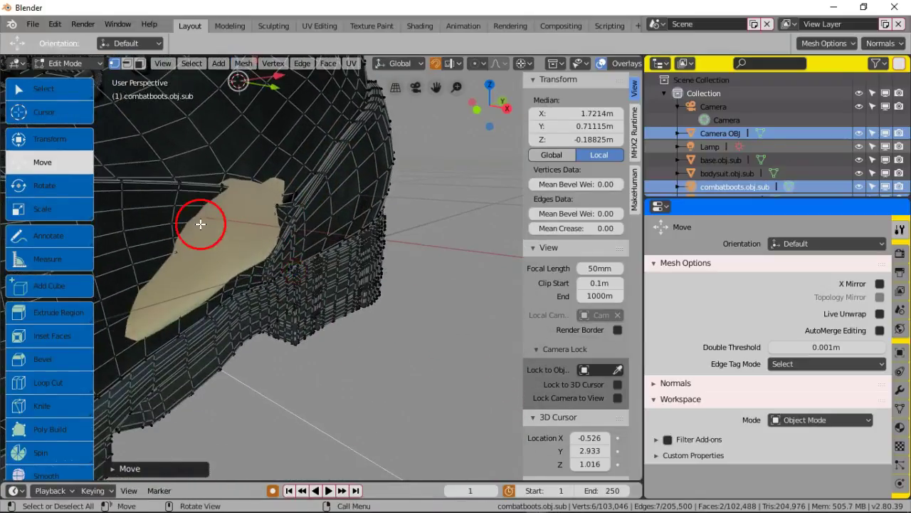
middle_click_drag(233, 214, 242, 314)
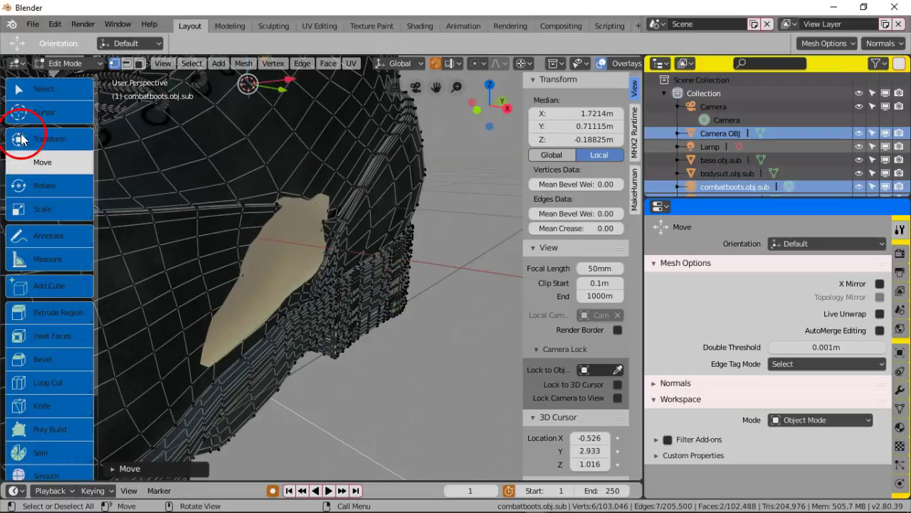
left_click(44, 111)
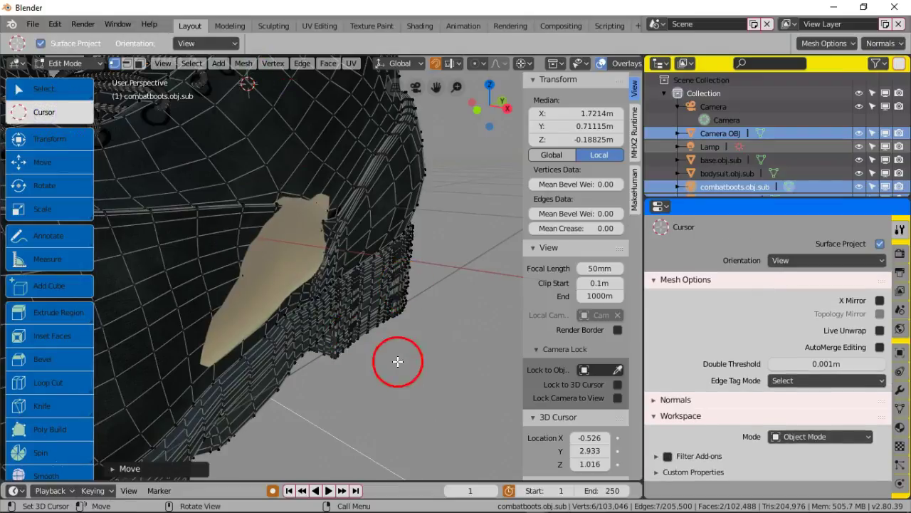
left_click(68, 89)
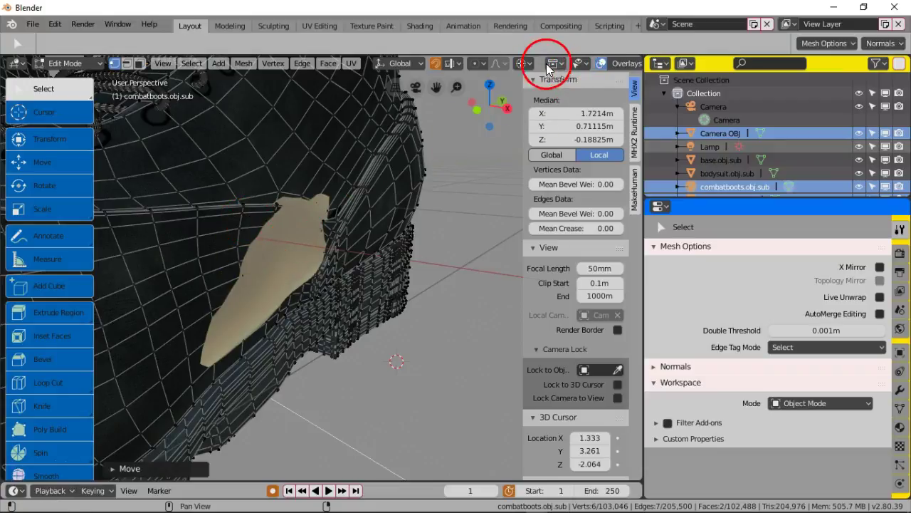
- Widen the 3D viewport and turn on X-ray transparency after previewing wireframe and solid shading and returning to textured shading
left_click_drag(643, 121, 721, 127)
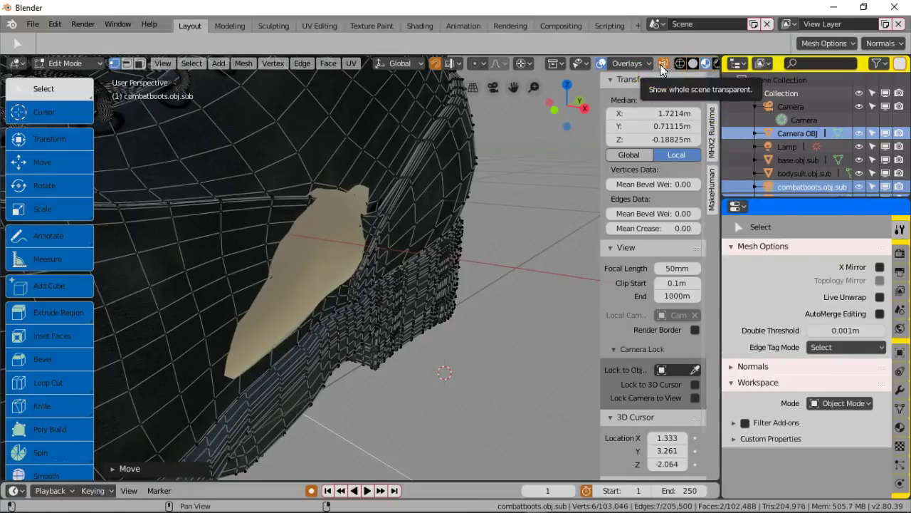
left_click(681, 63)
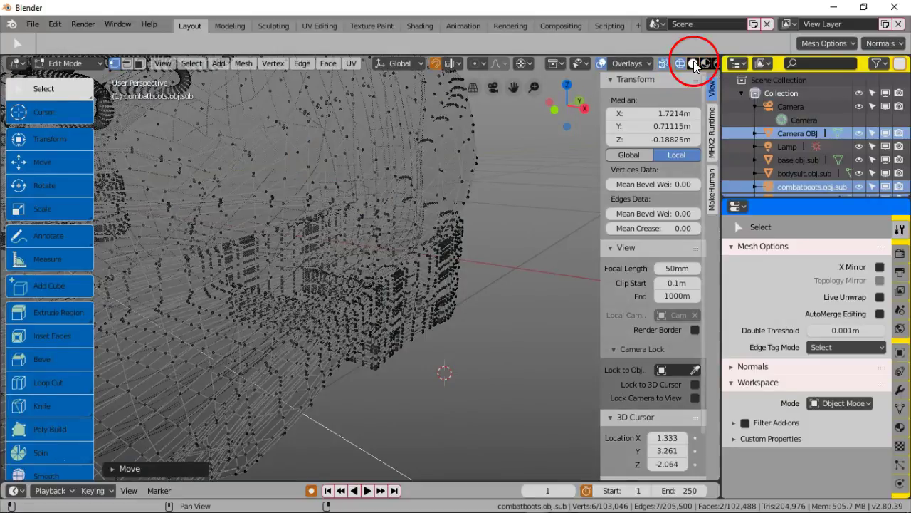
left_click(696, 63)
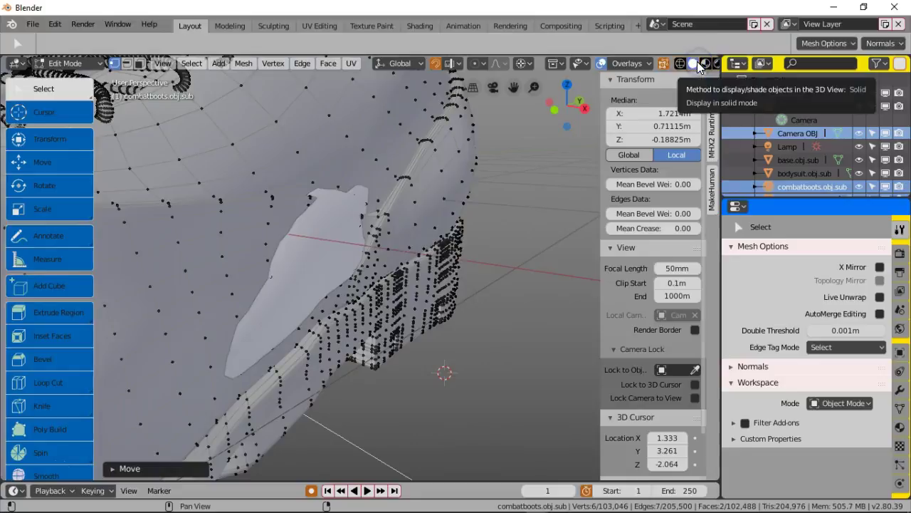
left_click(705, 63)
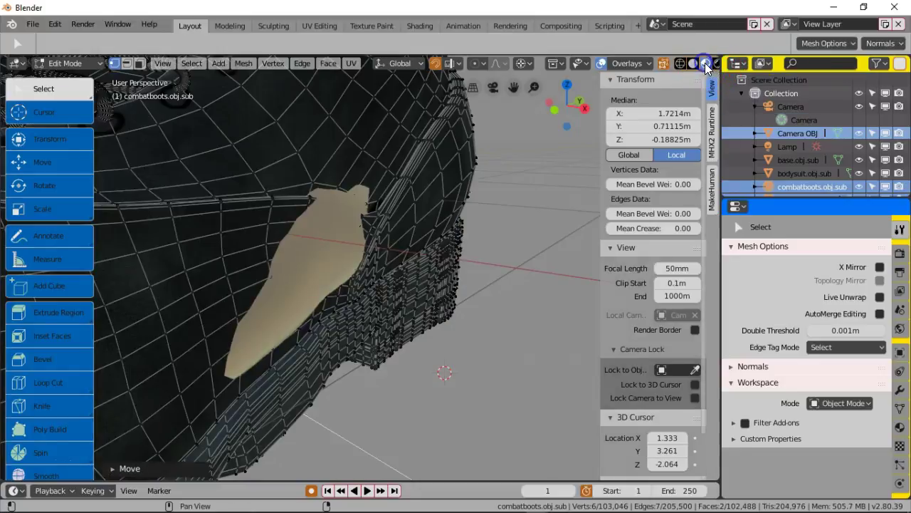
left_click(664, 62)
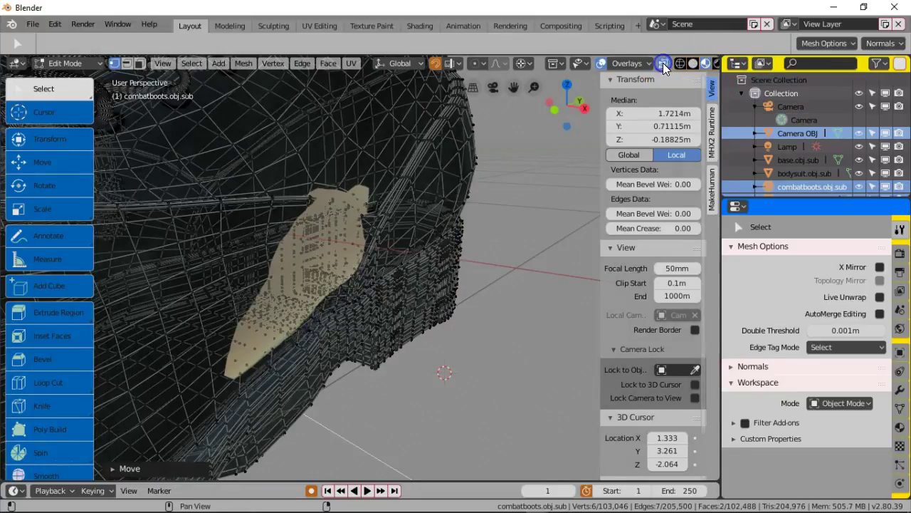
- Examine the see-through boot mesh around the side patch from outside and from within the boot
middle_click_drag(335, 234, 344, 235)
scroll(345, 236, "up", 5)
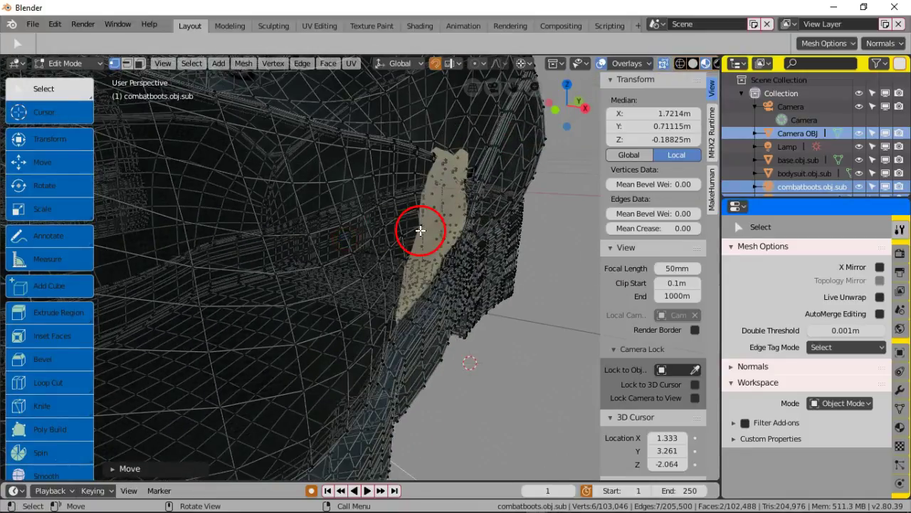
middle_click_drag(423, 227, 420, 227)
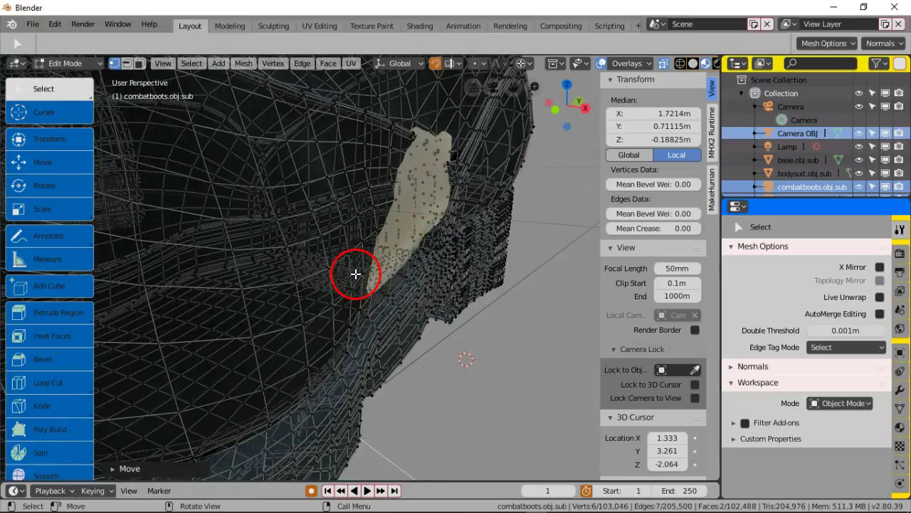
scroll(355, 275, "down", 10)
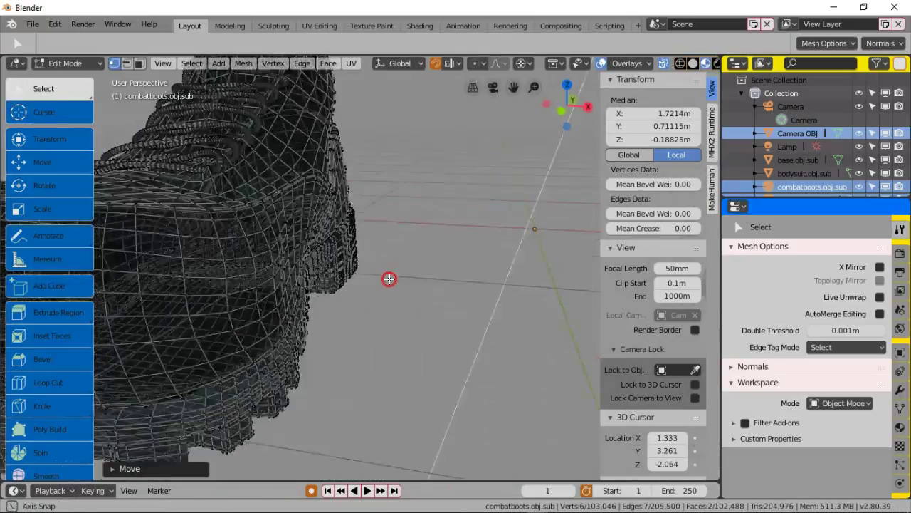
middle_click_drag(395, 275, 436, 305)
scroll(437, 277, "up", 2)
scroll(610, 149, "up", 4)
middle_click_drag(613, 22, 277, 0, "shift")
scroll(411, 122, "up", 10)
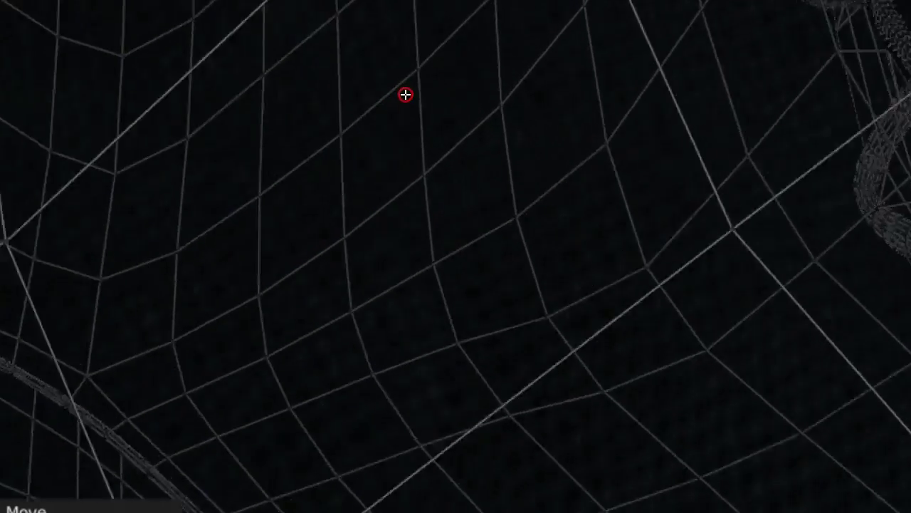
middle_click_drag(413, 81, 260, 6)
scroll(260, 5, "down", 10)
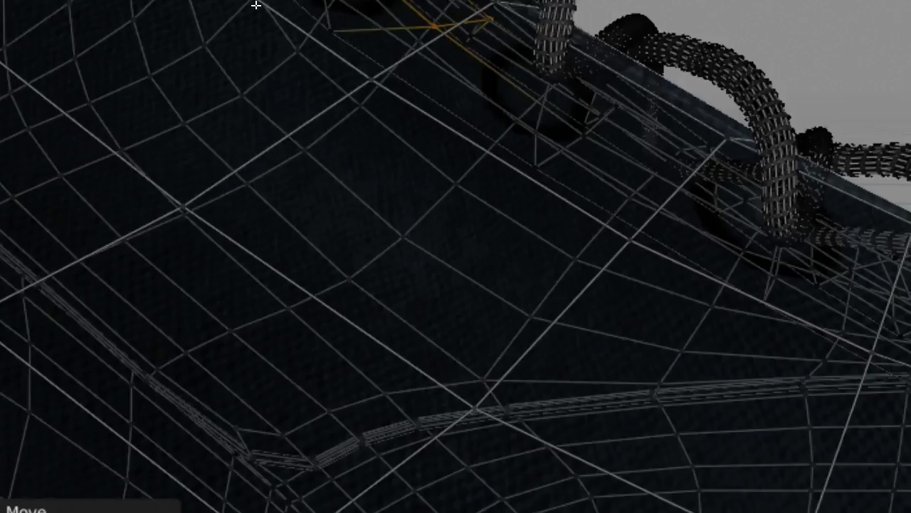
scroll(276, 5, "up", 8)
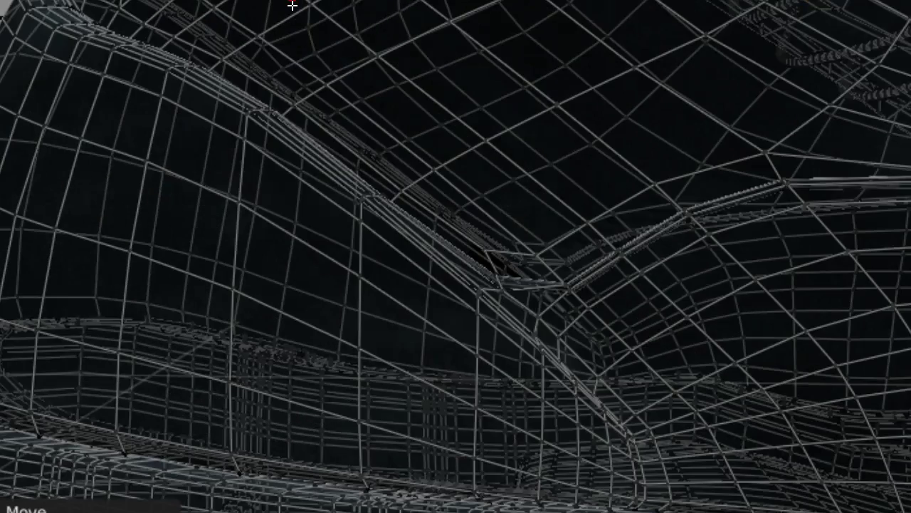
middle_click_drag(355, 84, 346, 15, "ctrl")
scroll(387, 28, "down", 5)
scroll(388, 82, "down", 4)
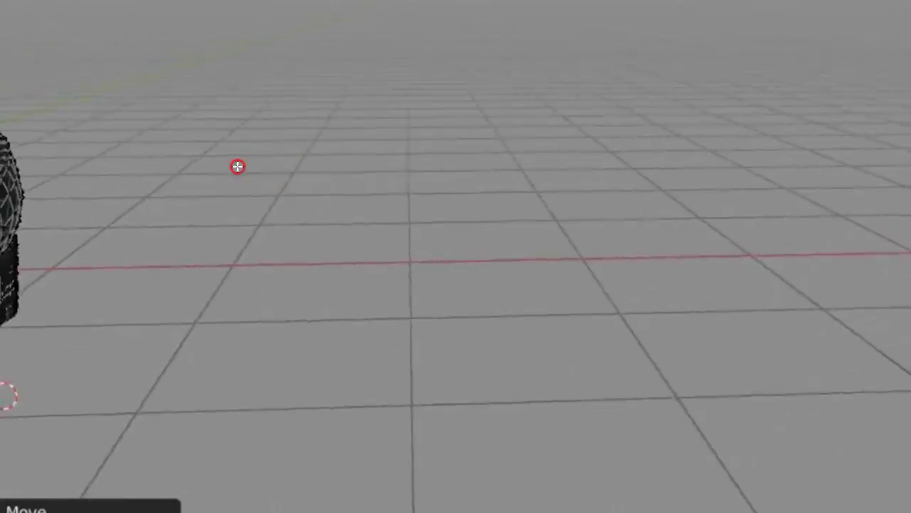
- Circle-select the boot vertices across the dark area that cuts into the foot, viewed from inside the mesh
middle_click_drag(238, 167, 410, 53)
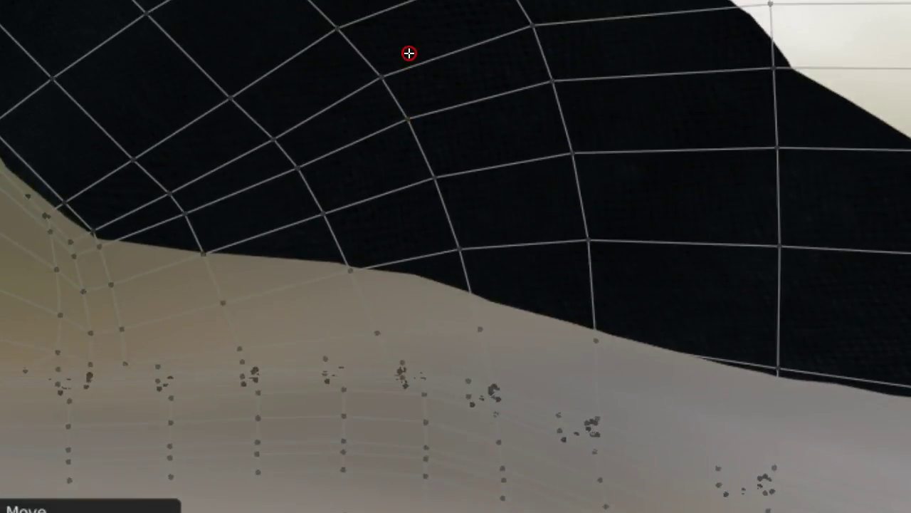
key("c")
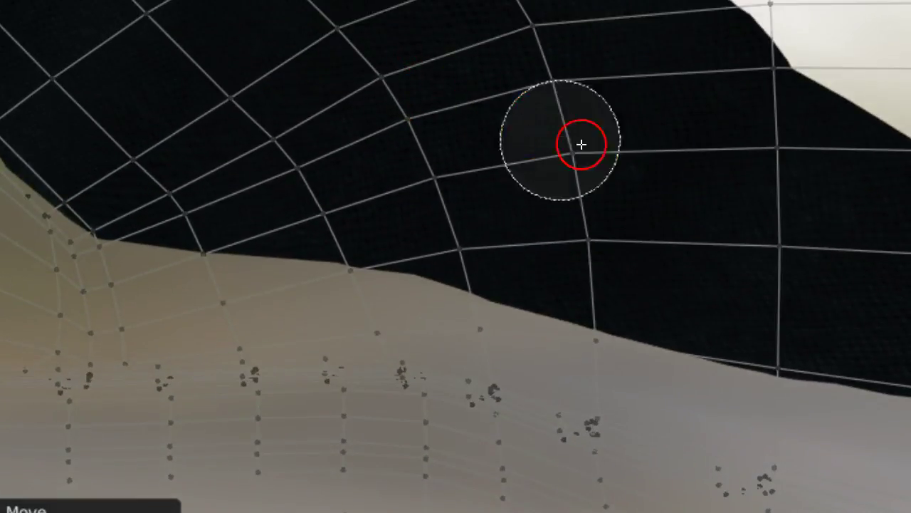
mouse_move(655, 138)
left_mouse_down()
mouse_move(562, 62)
mouse_move(416, 23)
mouse_move(249, 7)
mouse_move(275, 143)
mouse_move(142, 119)
mouse_move(41, 10)
mouse_move(11, 2)
left_mouse_up()
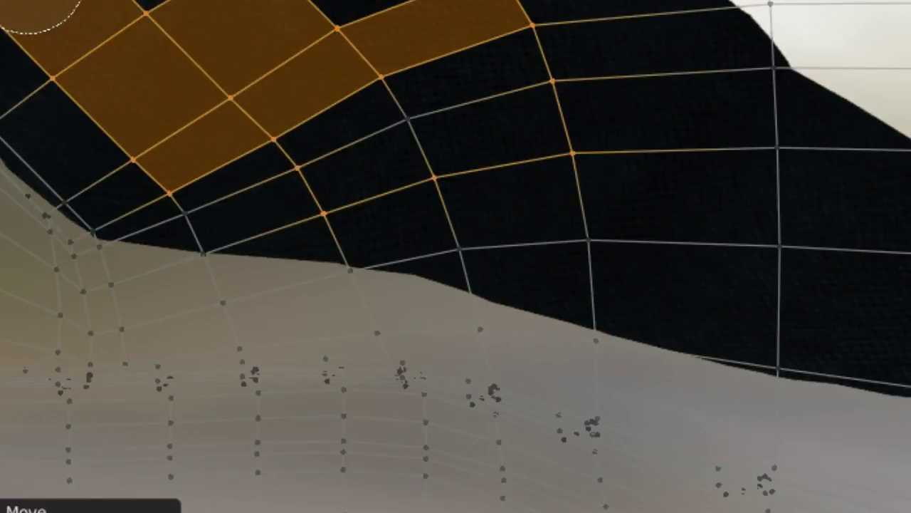
mouse_move(578, 220)
left_mouse_down()
mouse_move(549, 218)
mouse_move(391, 124)
mouse_move(357, 214)
mouse_move(311, 212)
mouse_move(226, 252)
mouse_move(169, 243)
mouse_move(170, 280)
mouse_move(156, 283)
mouse_move(173, 254)
mouse_move(87, 152)
mouse_move(42, 118)
mouse_move(183, 88)
left_mouse_up()
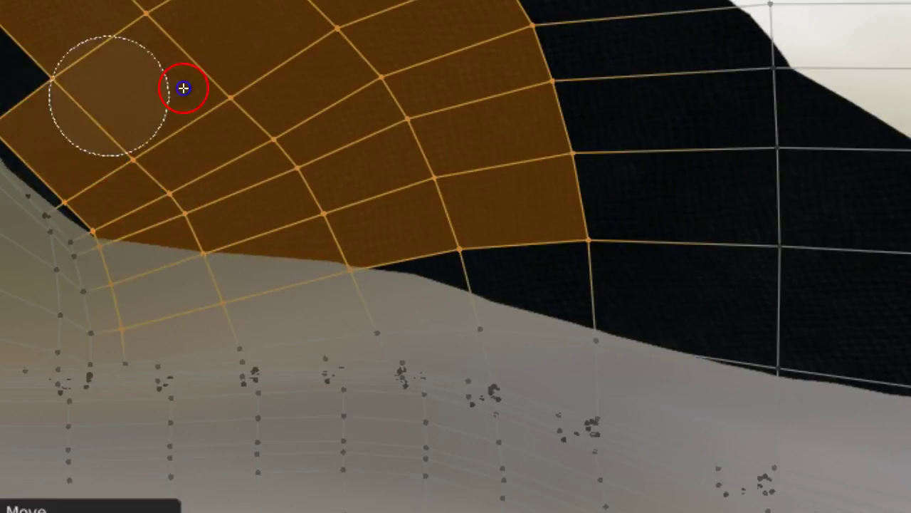
mouse_move(687, 36)
left_mouse_down()
mouse_move(777, 166)
mouse_move(767, 307)
mouse_move(761, 1)
left_mouse_up()
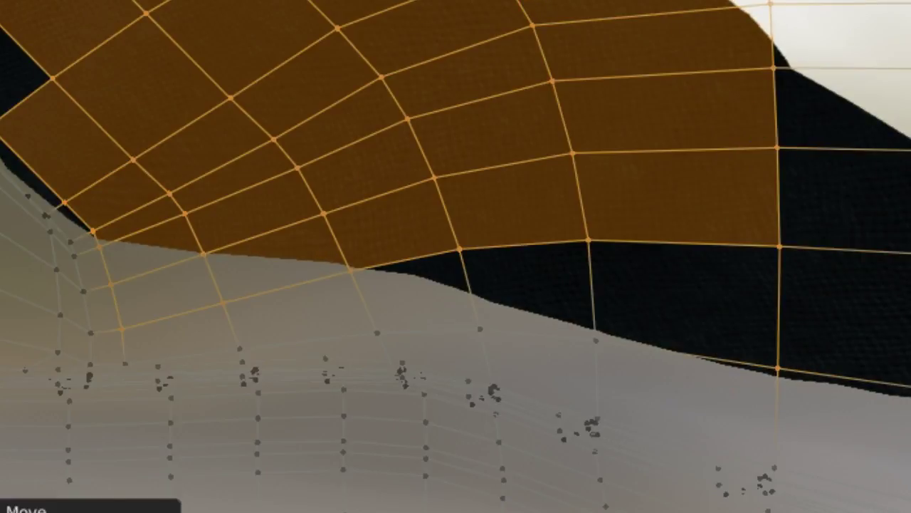
right_click(64, 20)
- Extend the circle selection to the remaining boot vertices at both ends of the dark area
middle_click_drag(64, 20, 115, 24)
key("c")
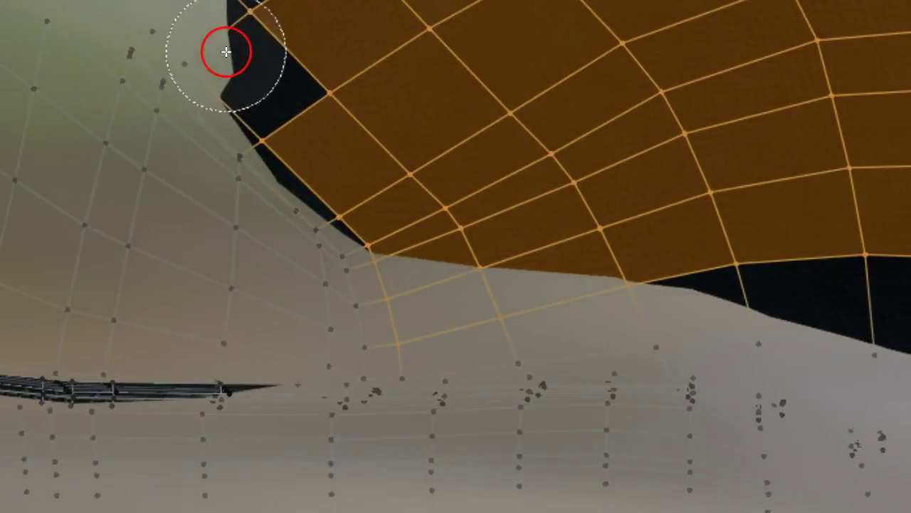
left_click(225, 51)
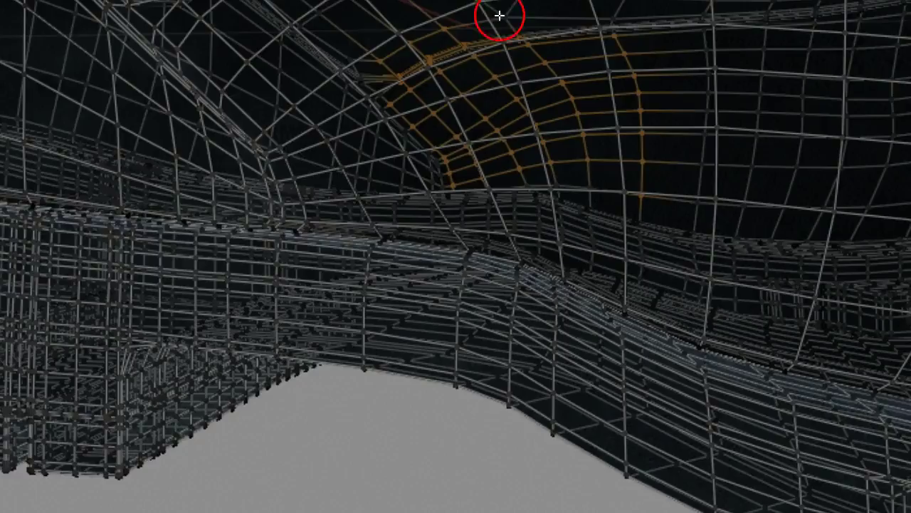
scroll(500, 15, "up", 4)
key("z")
middle_click_drag(515, 65, 376, 10, "shift")
key("c")
left_click_drag(506, 24, 522, 121)
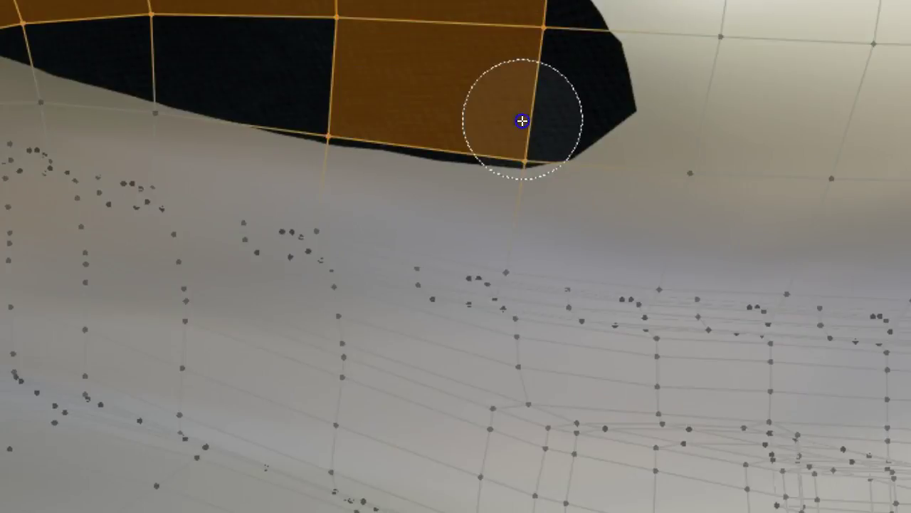
right_click(444, 52)
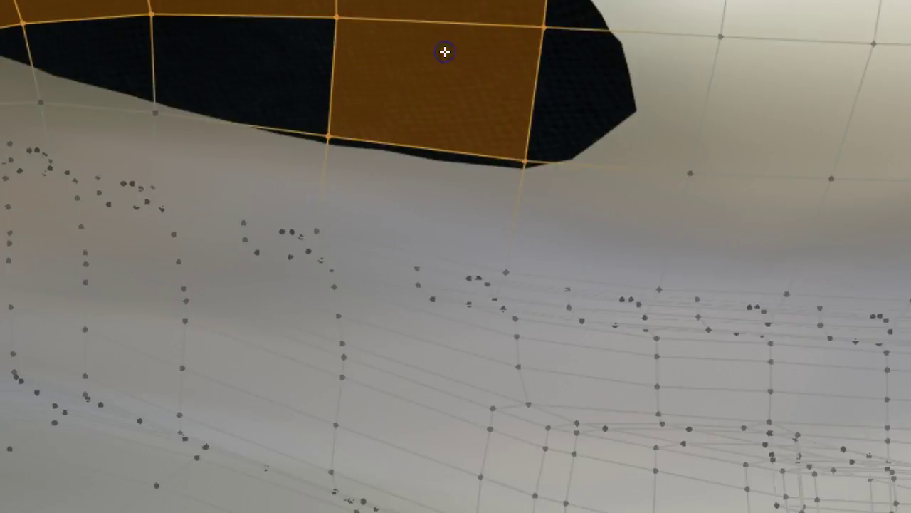
- Check from outside the boot that the selected vertices surround the whole side patch
scroll(450, 65, "down", 7)
middle_click_drag(464, 83, 64, 159)
scroll(356, 119, "up", 2)
middle_click_drag(306, 96, 395, 196, "shift")
middle_click_drag(235, 209, 443, 223, "shift")
middle_click_drag(357, 227, 541, 0)
middle_click_drag(397, 94, 506, 146)
middle_click_drag(636, 124, 613, 99)
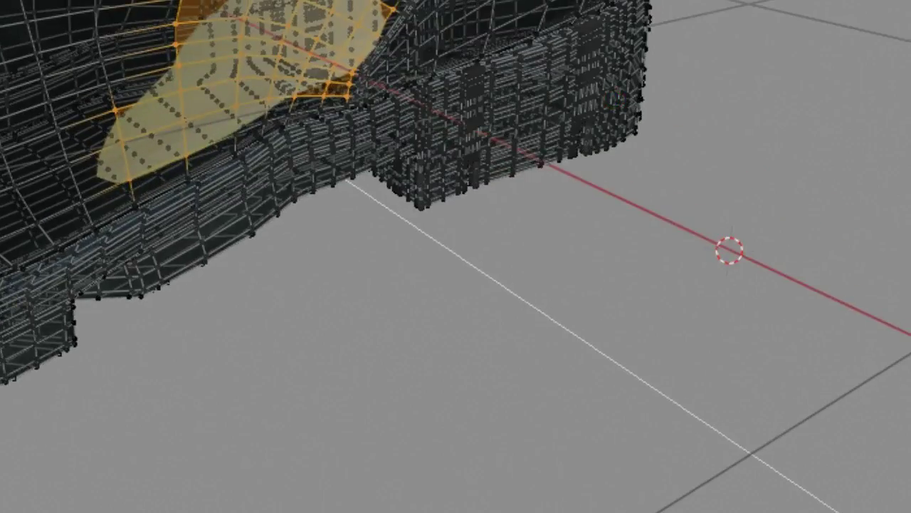
- Move the selected side-patch vertices slightly outward along the X axis so the boot surface covers the protruding skin
key("ctrl+grave")
left_click_drag(812, 290, 816, 289)
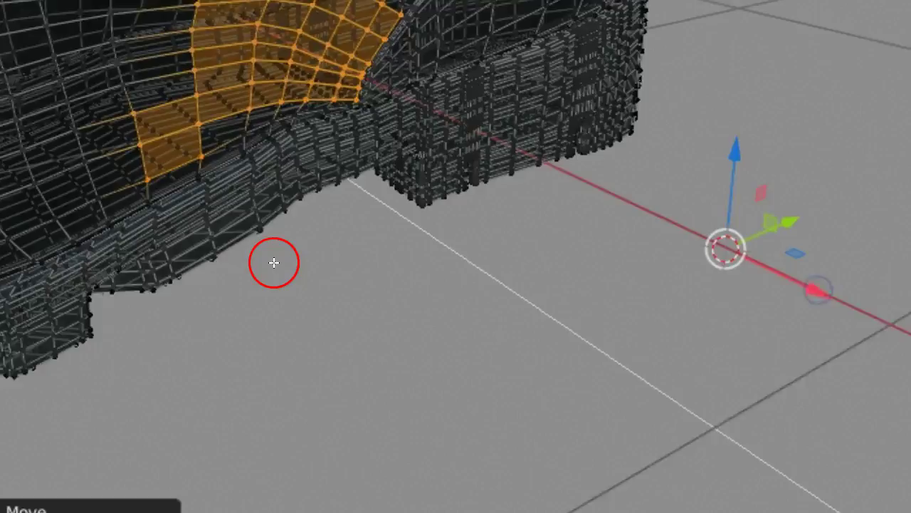
scroll(274, 262, "down", 3)
middle_click_drag(281, 264, 355, 258)
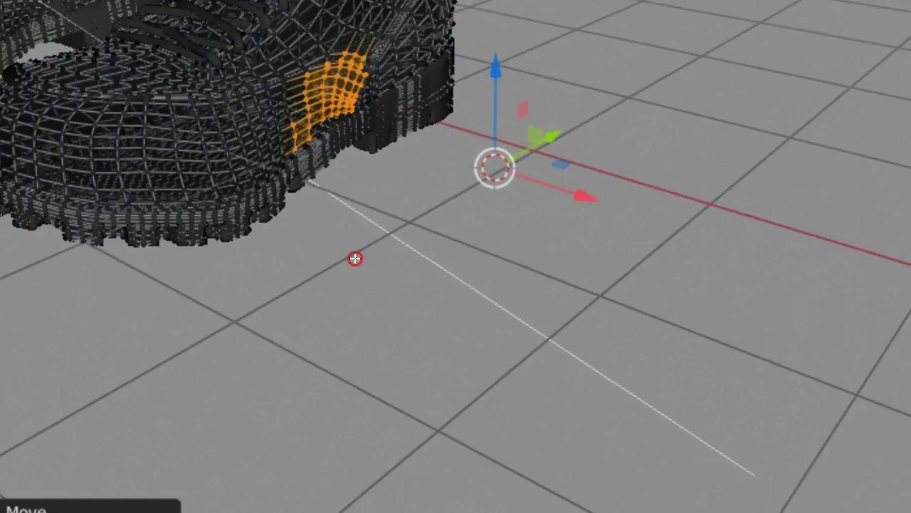
key("2")
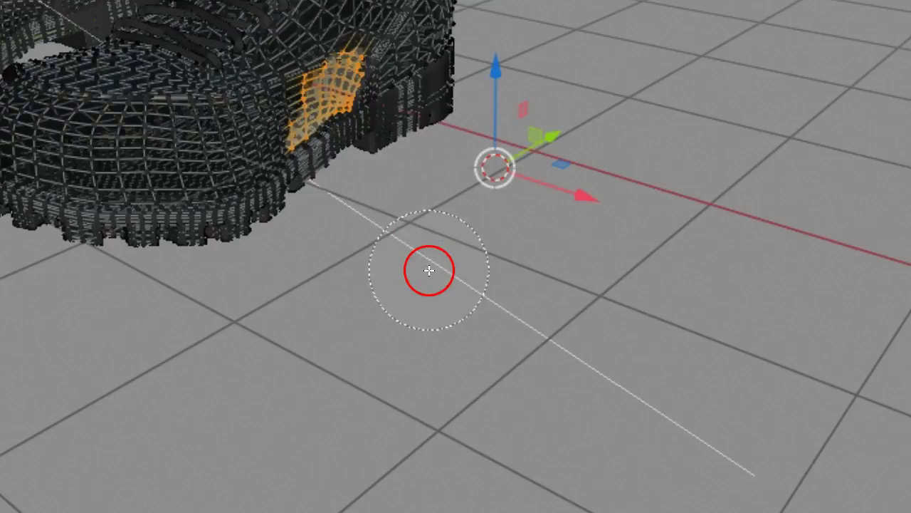
scroll(435, 210, "up", 4)
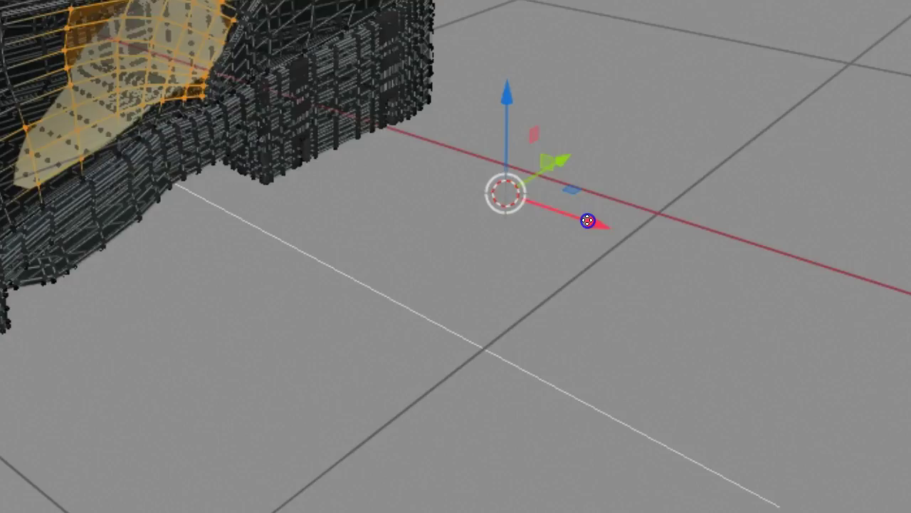
left_click_drag(587, 221, 591, 219)
- Examine the adjusted side patch and the opposite side of the boots for skin still poking through the mesh
middle_click_drag(340, 263, 374, 153)
scroll(366, 242, "up", 3)
middle_click_drag(130, 335, 162, 309)
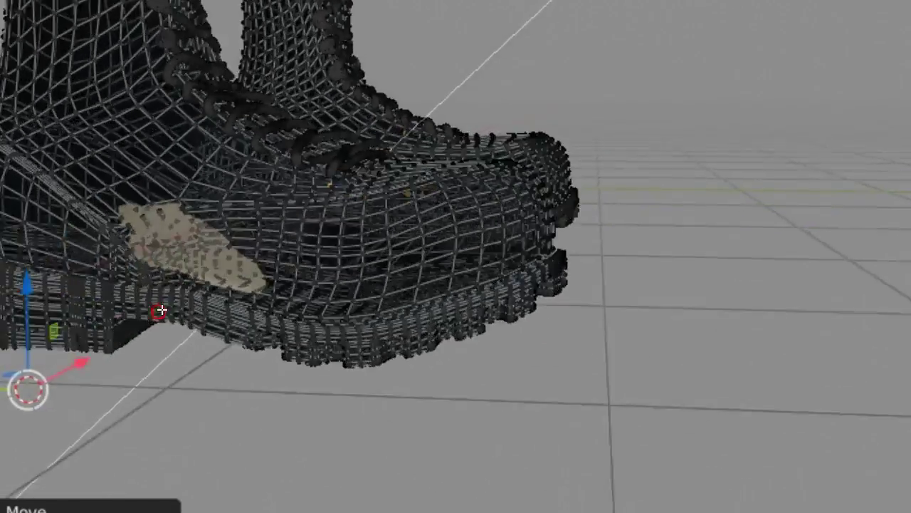
scroll(160, 311, "up", 8)
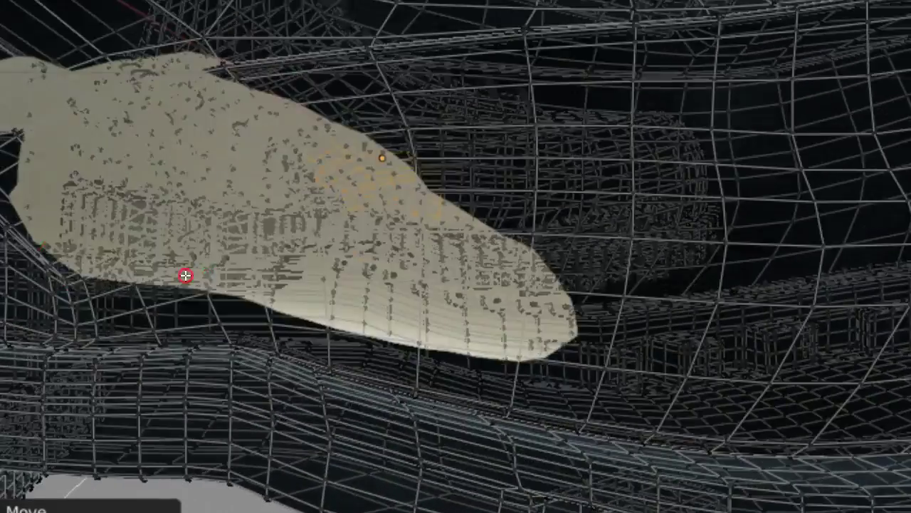
middle_click_drag(118, 247, 166, 230)
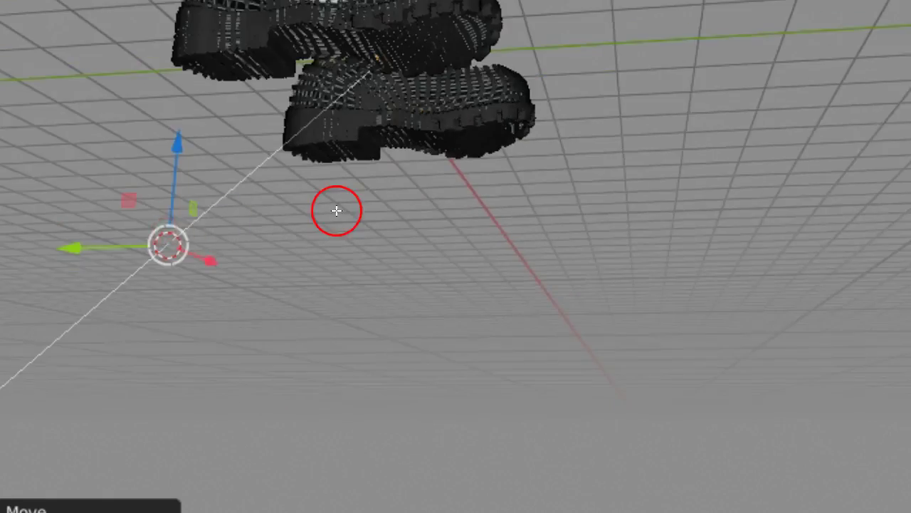
middle_click_drag(337, 211, 5, 201)
middle_click_drag(365, 278, 341, 268)
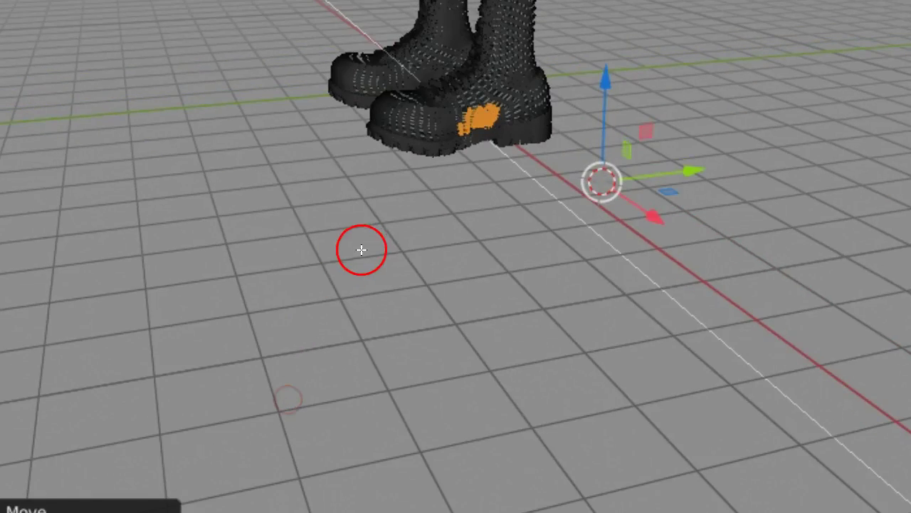
scroll(362, 136, "up", 10)
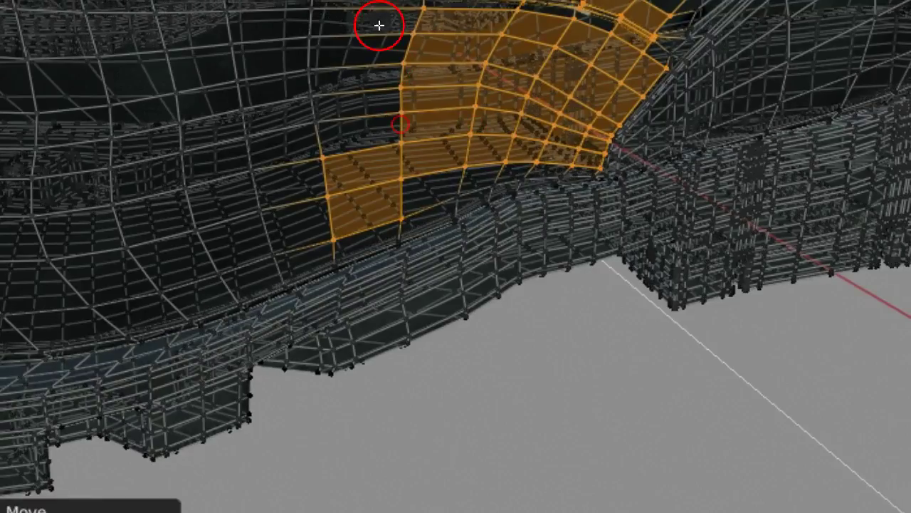
- Clear the vertex selection and inspect the boot's toe, sole and sides from outside
key("alt+a")
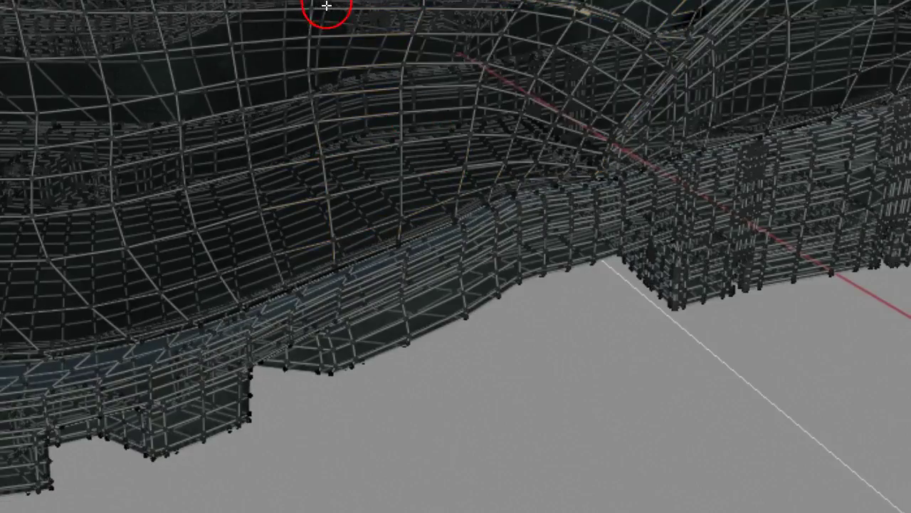
middle_click_drag(409, 228, 325, 232)
middle_click_drag(259, 197, 655, 267, "shift")
middle_click_drag(285, 191, 792, 325, "shift")
middle_click_drag(199, 183, 815, 399, "shift")
scroll(179, 243, "down", 4)
middle_click_drag(765, 372, 667, 370)
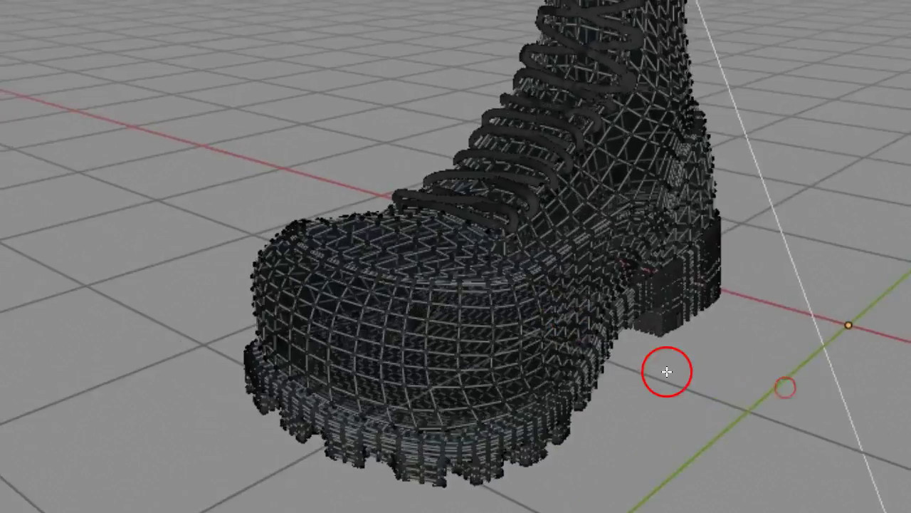
scroll(651, 366, "up", 5)
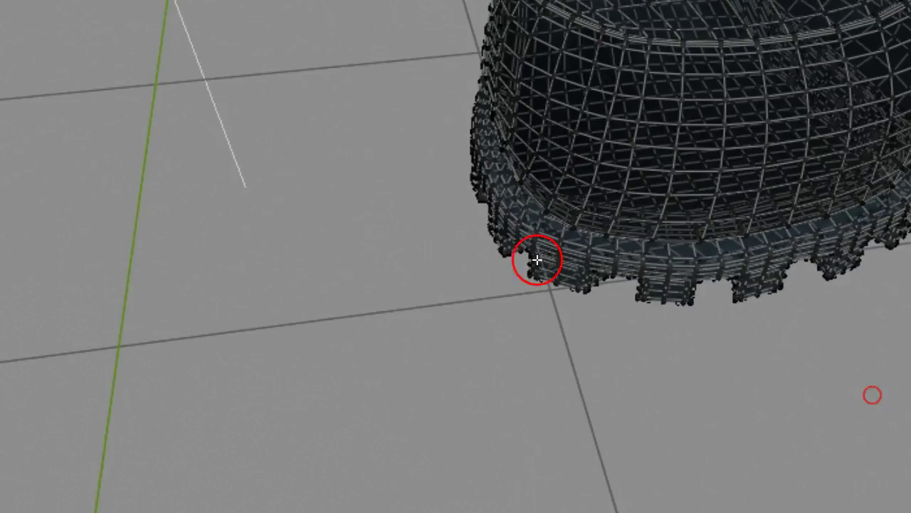
mouse_move(415, 178)
middle_mouse_down()
mouse_move(696, 258)
mouse_move(875, 278)
middle_mouse_up()
middle_click_drag(487, 307, 856, 267)
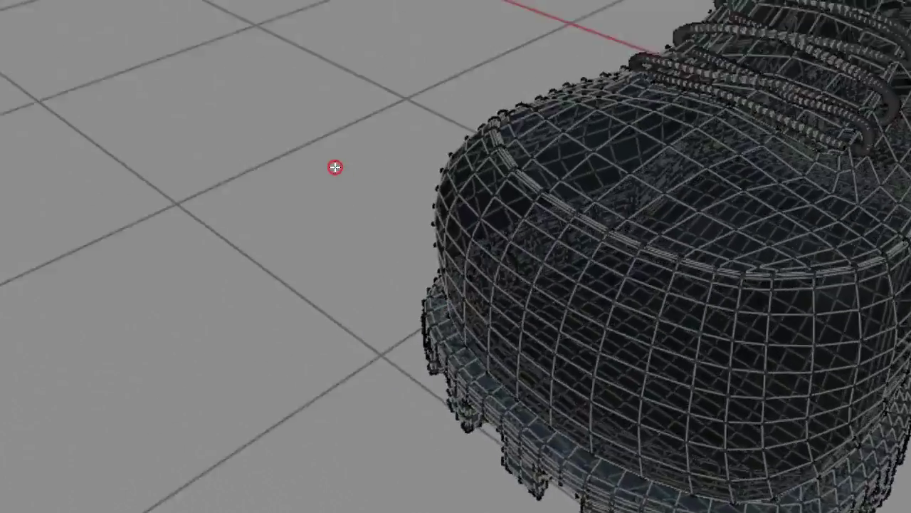
mouse_move(334, 167)
middle_mouse_down()
mouse_move(305, 123)
mouse_move(420, 313)
mouse_move(378, 305)
middle_mouse_up()
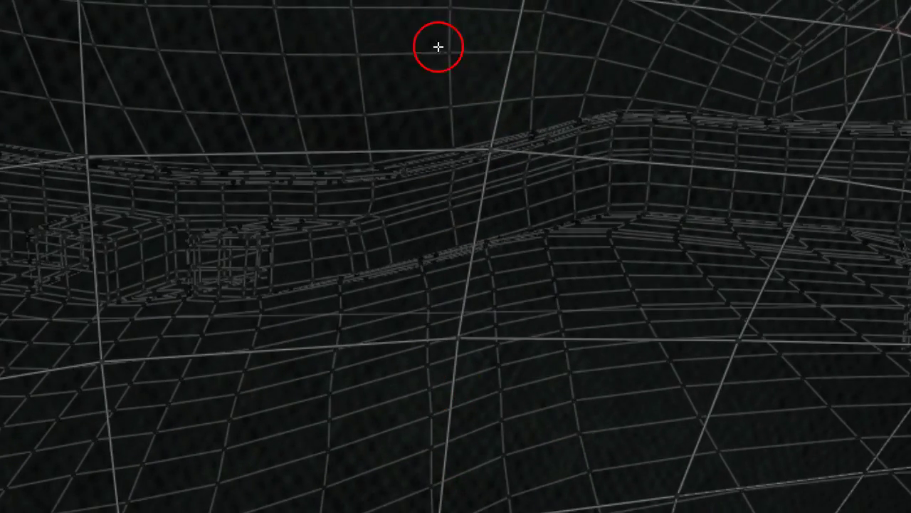
- Circle-select the boot vertices across the dark area on the opposite side, viewed from inside the mesh
middle_click_drag(438, 46, 450, 245)
middle_click_drag(442, 199, 394, 191)
middle_click_drag(320, 189, 564, 159)
middle_click_drag(620, 194, 540, 176)
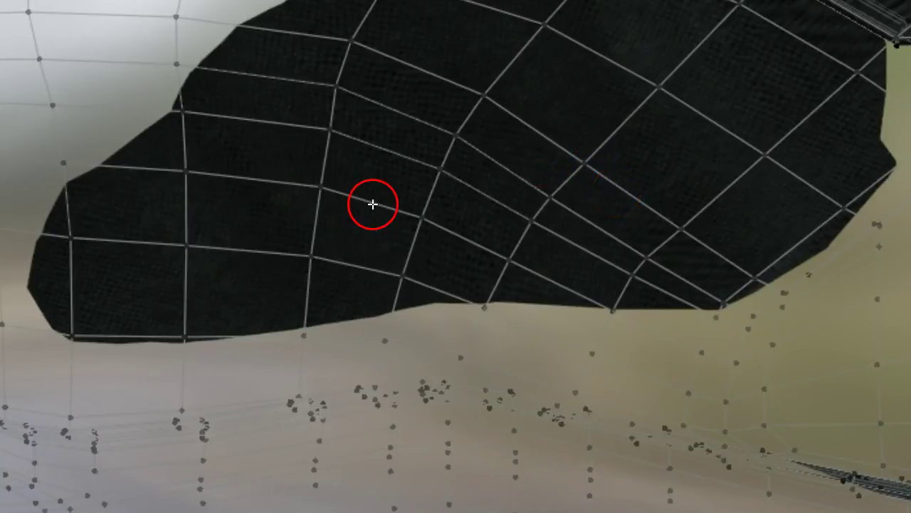
middle_click_drag(319, 169, 333, 169)
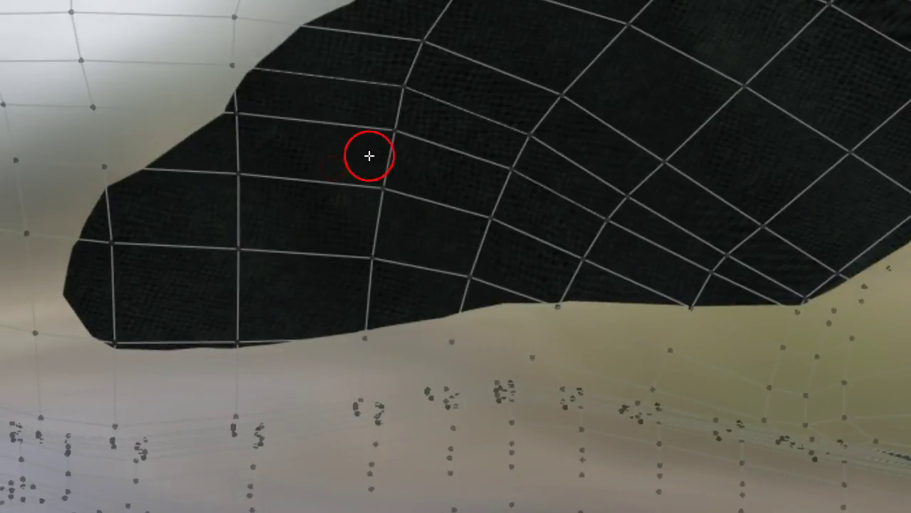
key("c")
mouse_move(358, 126)
left_mouse_down()
mouse_move(484, 0)
mouse_move(442, 40)
mouse_move(232, 93)
mouse_move(224, 197)
mouse_move(138, 236)
mouse_move(122, 206)
mouse_move(124, 303)
mouse_move(240, 316)
mouse_move(362, 279)
mouse_move(415, 235)
mouse_move(368, 301)
mouse_move(423, 152)
mouse_move(492, 212)
mouse_move(460, 244)
mouse_move(446, 301)
mouse_move(554, 312)
mouse_move(653, 284)
mouse_move(679, 340)
mouse_move(712, 267)
mouse_move(745, 236)
mouse_move(780, 265)
mouse_move(738, 357)
mouse_move(819, 227)
mouse_move(906, 180)
mouse_move(910, 31)
left_mouse_up()
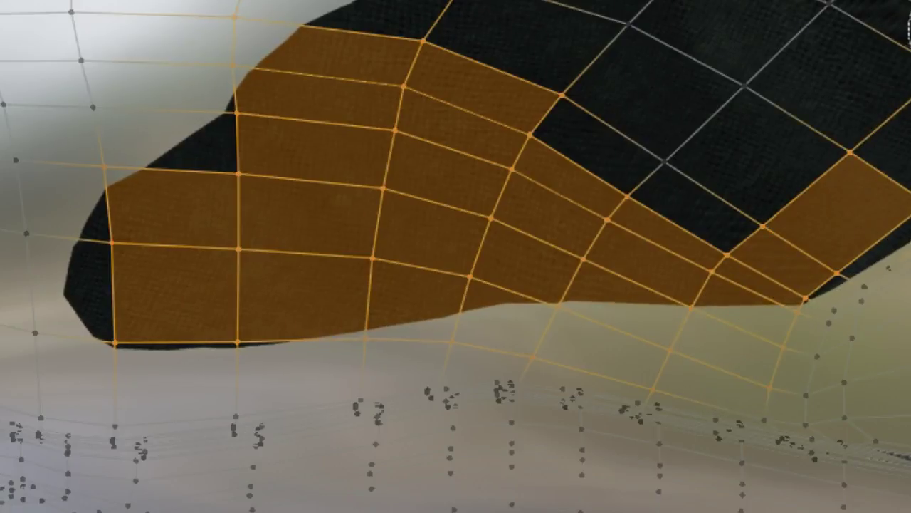
mouse_move(806, 55)
left_mouse_down()
mouse_move(624, 133)
mouse_move(723, 4)
left_mouse_up()
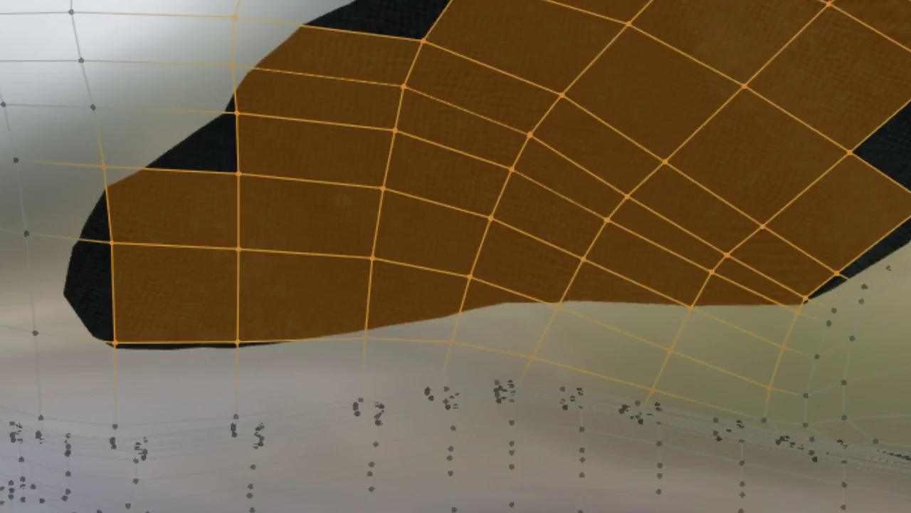
mouse_move(494, 26)
left_mouse_down()
mouse_move(553, 84)
mouse_move(534, 132)
mouse_move(716, 118)
mouse_move(695, 157)
mouse_move(681, 250)
mouse_move(694, 276)
left_mouse_up()
- Remove the extra vertices just below the dark area's lower edge from the selection
right_click(694, 276)
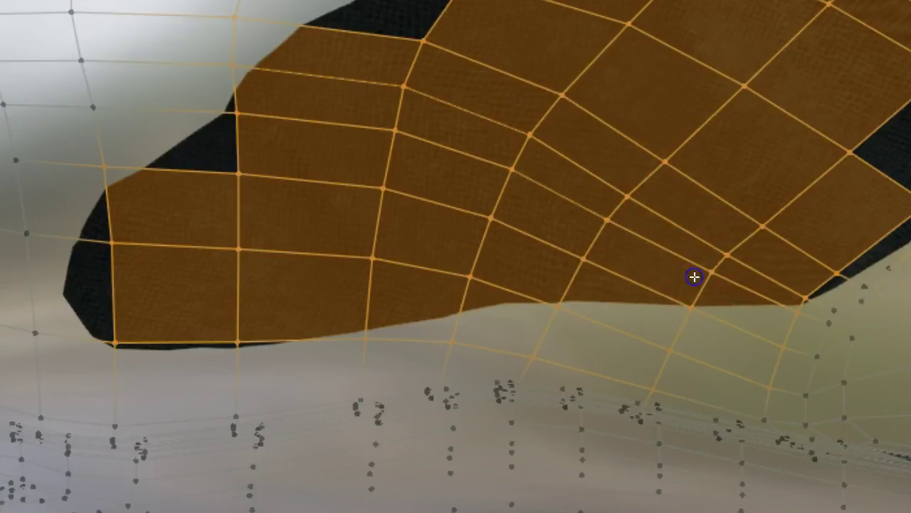
right_click(652, 391, "shift")
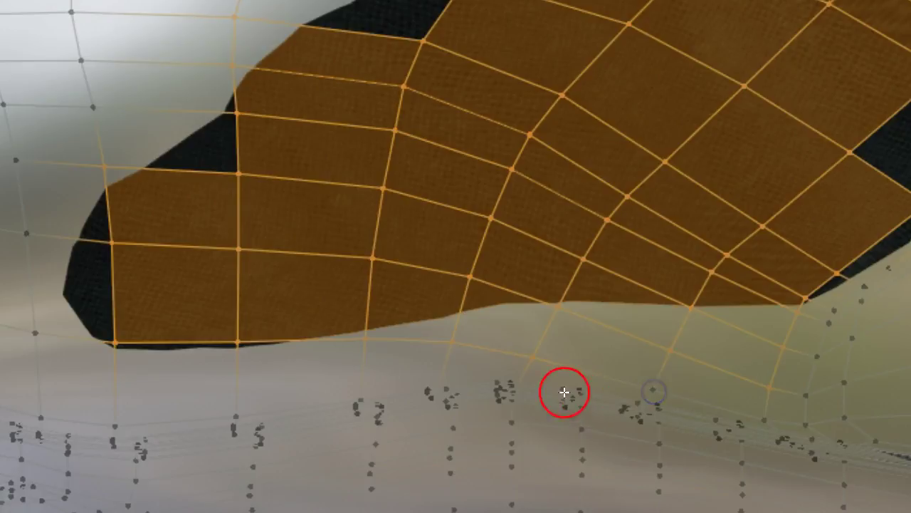
right_click(531, 358, "shift")
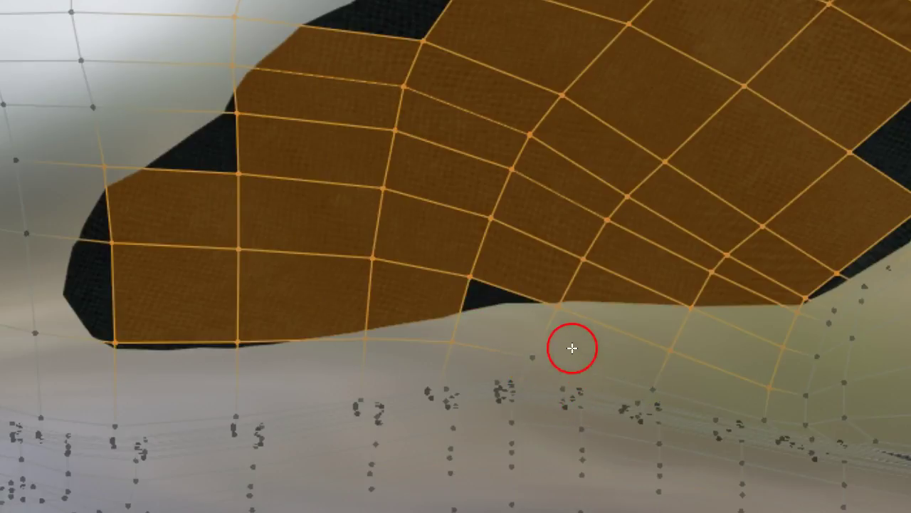
mouse_move(590, 359)
left_mouse_down()
mouse_move(669, 354)
mouse_move(637, 372)
mouse_move(776, 385)
mouse_move(787, 346)
mouse_move(685, 366)
mouse_move(687, 357)
left_mouse_up()
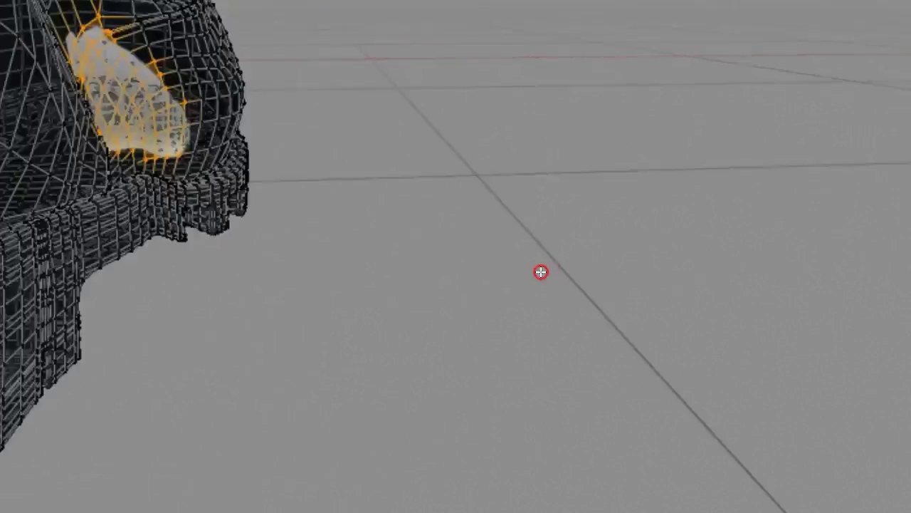
- Move the selected vertices outward along the negative X axis to cover the skin on this side of the boot
middle_click_drag(541, 272, 567, 302)
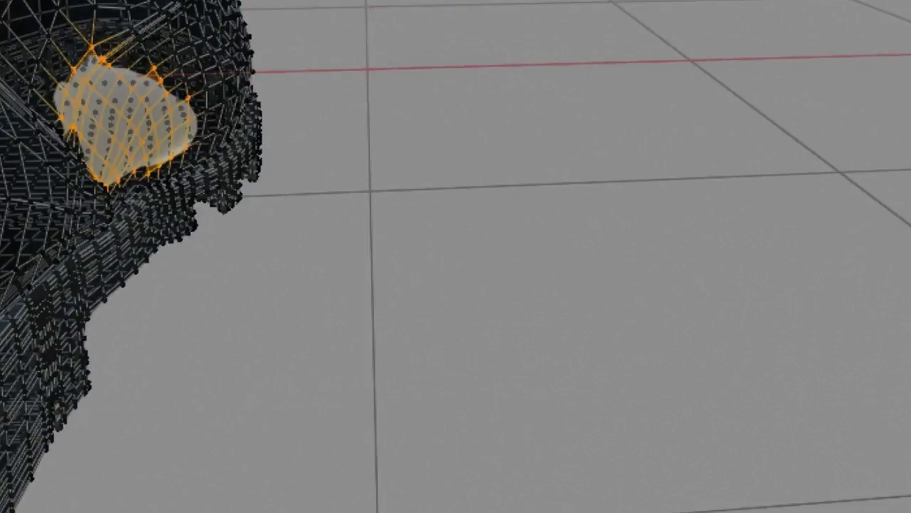
right_click(405, 145, "shift")
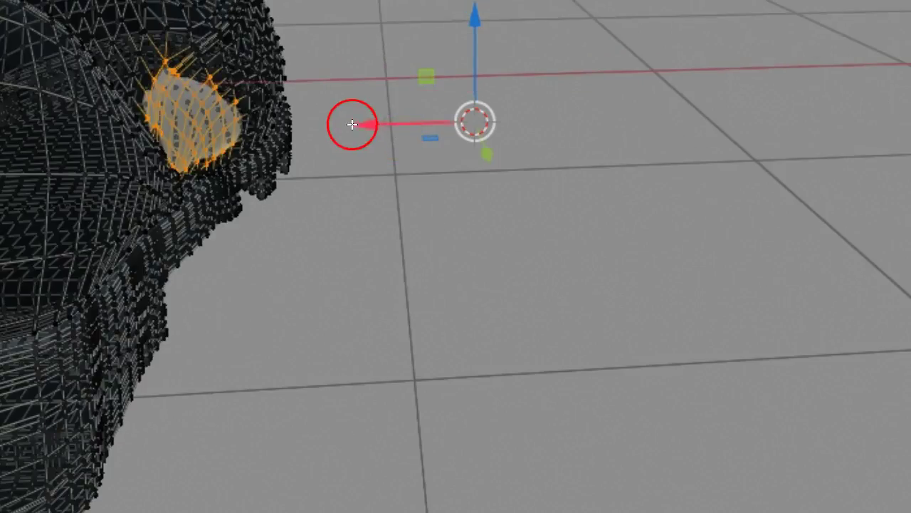
left_click_drag(371, 125, 402, 122)
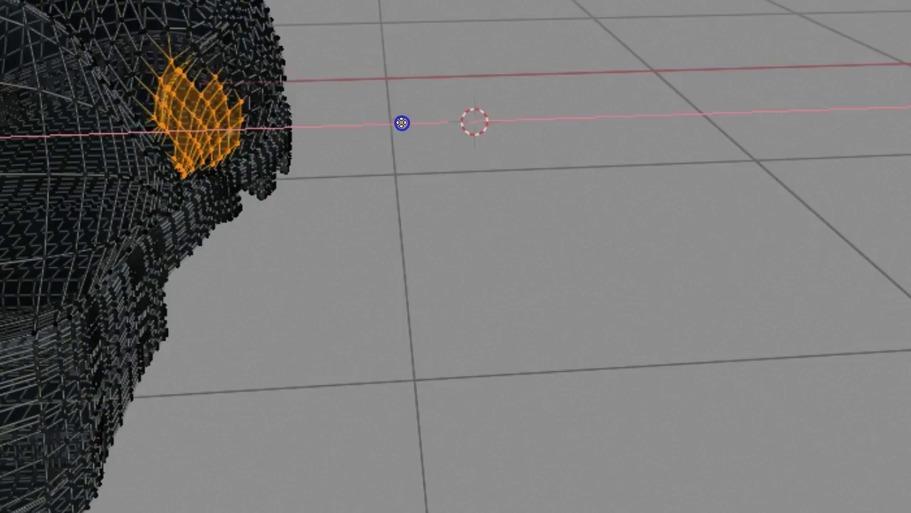
left_click(402, 122)
middle_click_drag(397, 143, 411, 162)
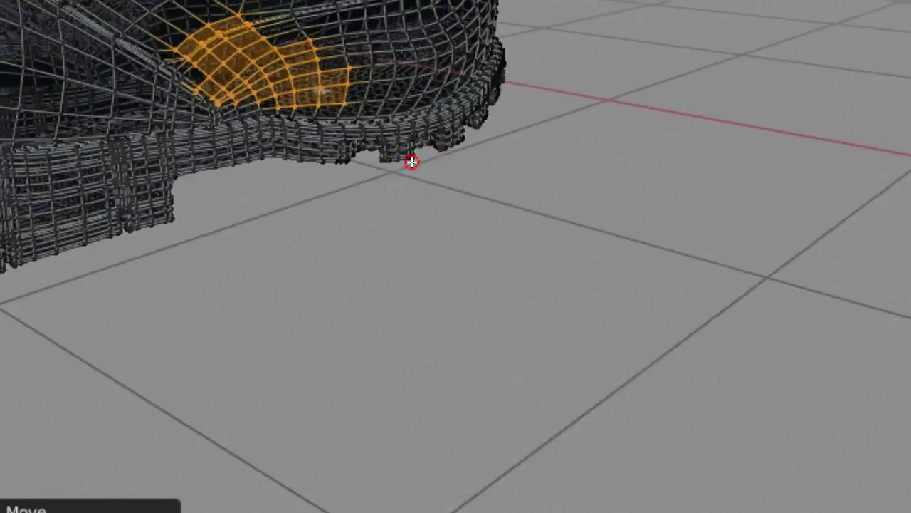
- Select only the vertex at the remaining small skin spot and nudge it outward along the negative X axis
scroll(412, 162, "up", 6)
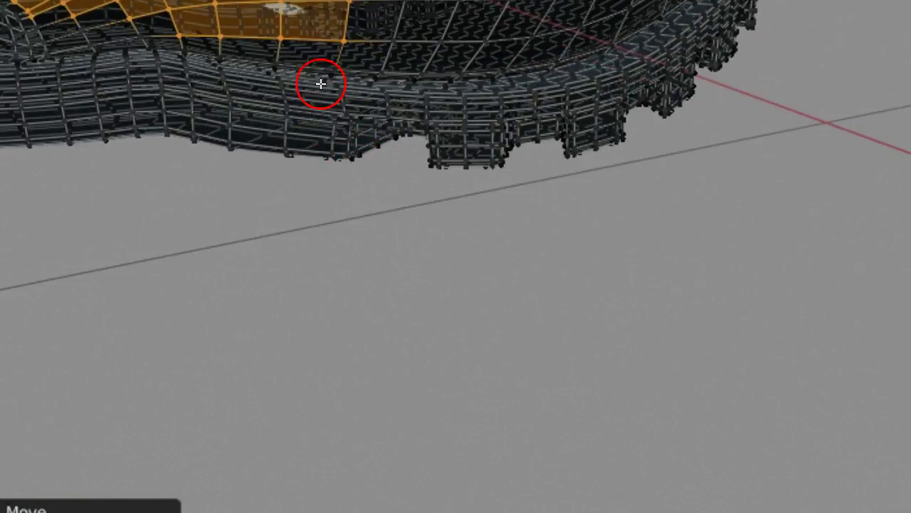
key("alt+a")
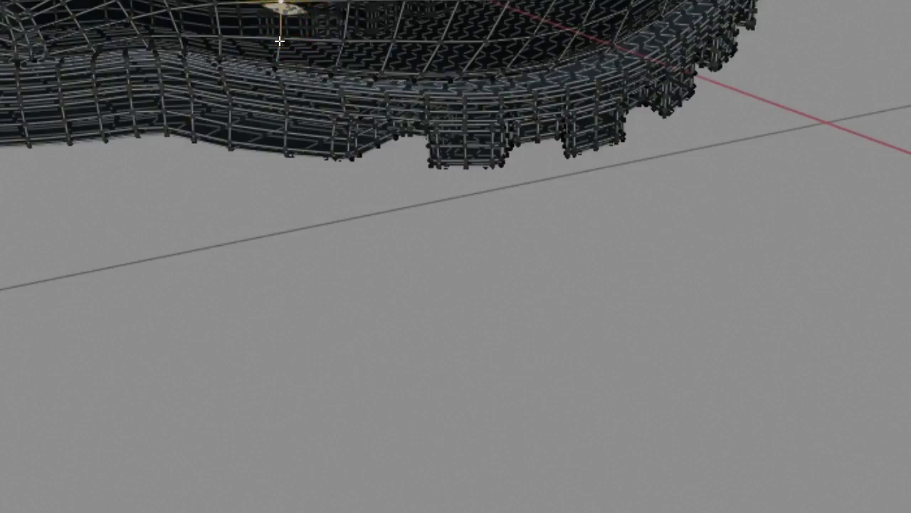
middle_click_drag(310, 121, 368, 161)
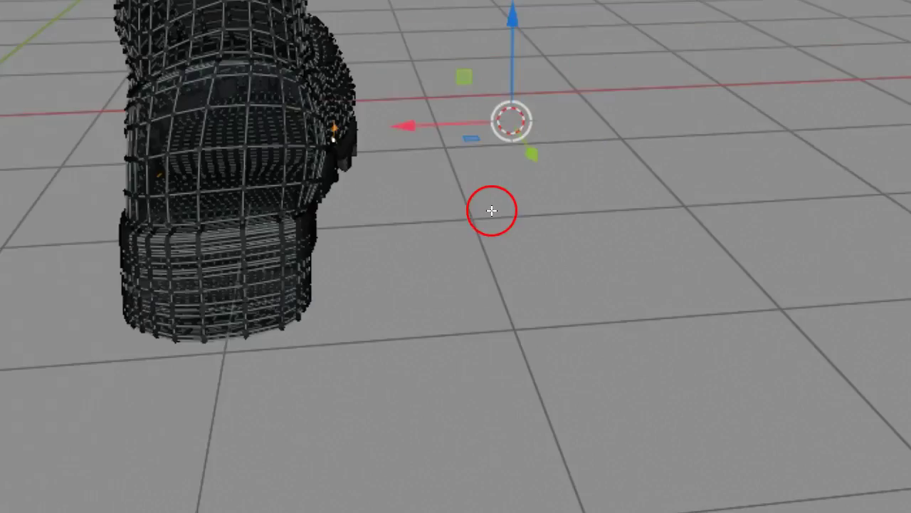
scroll(489, 208, "up", 2)
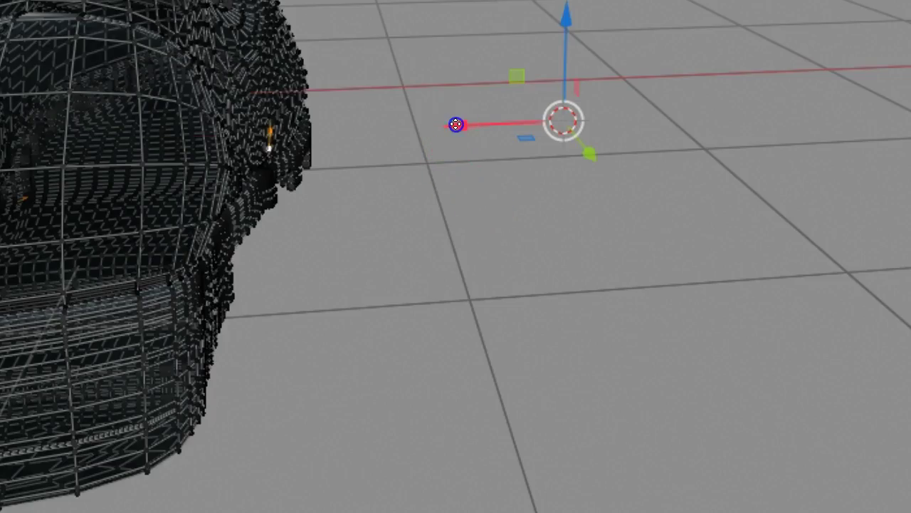
left_click_drag(455, 124, 457, 124)
middle_click_drag(434, 180, 266, 177)
scroll(267, 178, "up", 4)
middle_click_drag(407, 186, 536, 210)
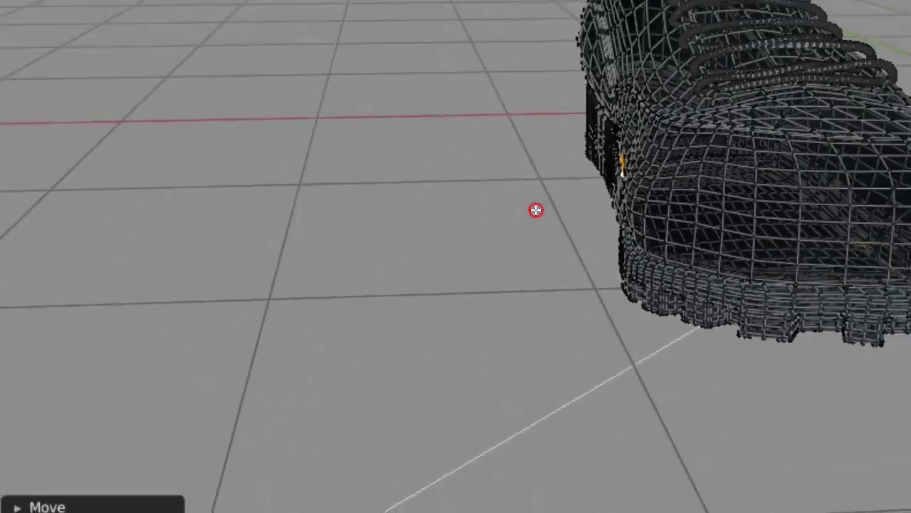
- Leave Edit Mode on the combat boots and return to Object Mode with the character's upper body in view
scroll(536, 210, "down", 5)
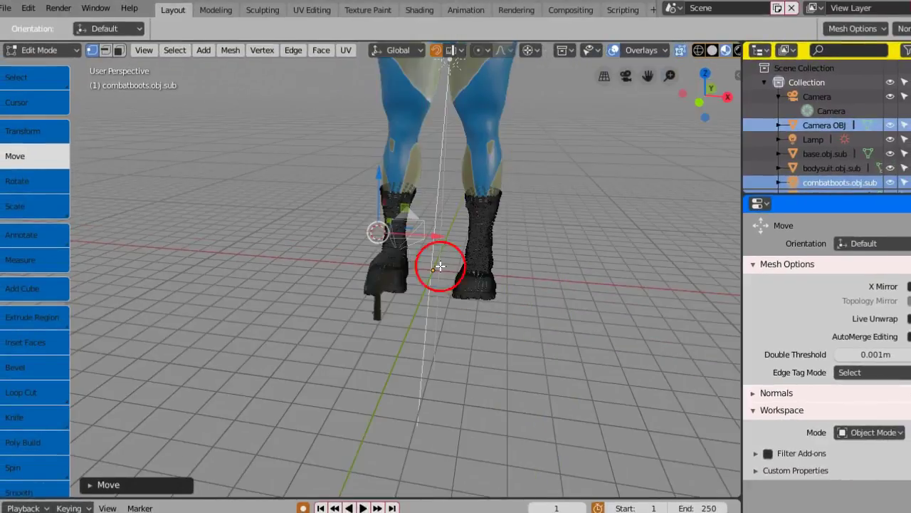
middle_click_drag(451, 220, 384, 296)
scroll(258, 304, "down", 4)
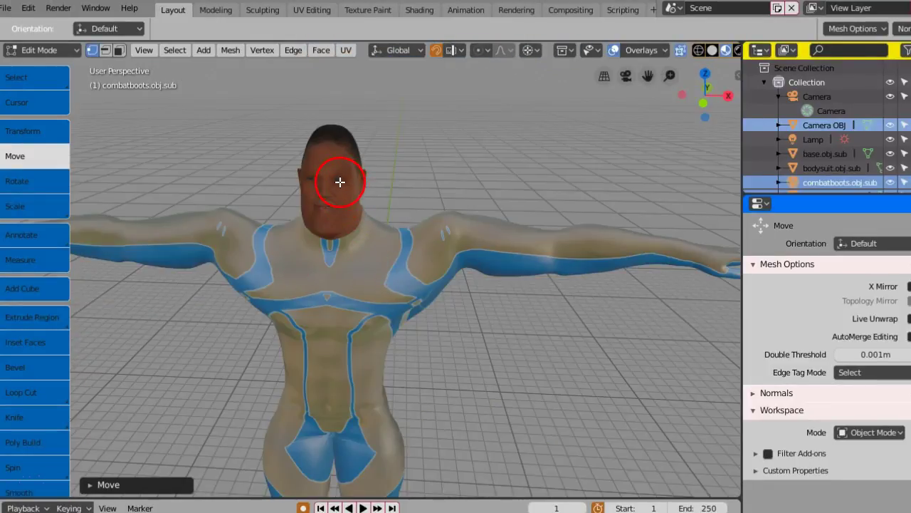
left_click(80, 51)
left_click(74, 67)
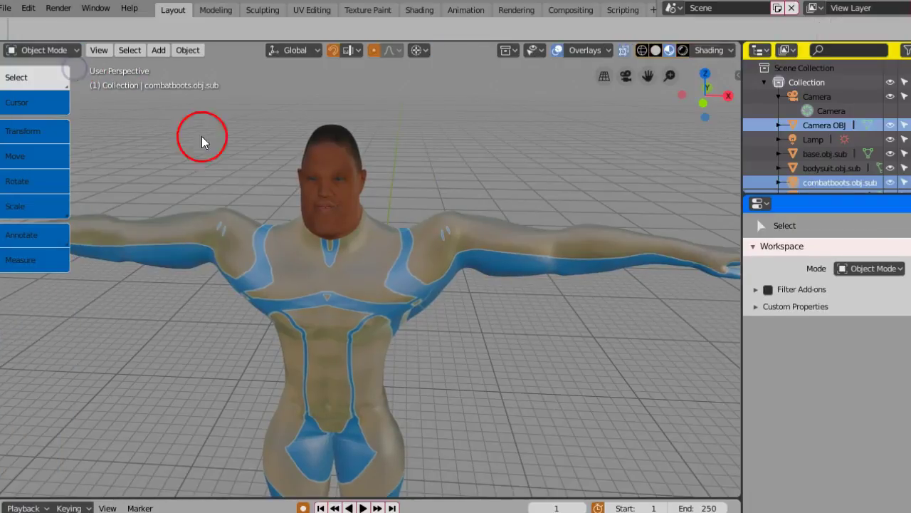
- Select the character's eyes object, high-poly.obj.sub
left_click(340, 175)
left_click(340, 176)
right_click(396, 199)
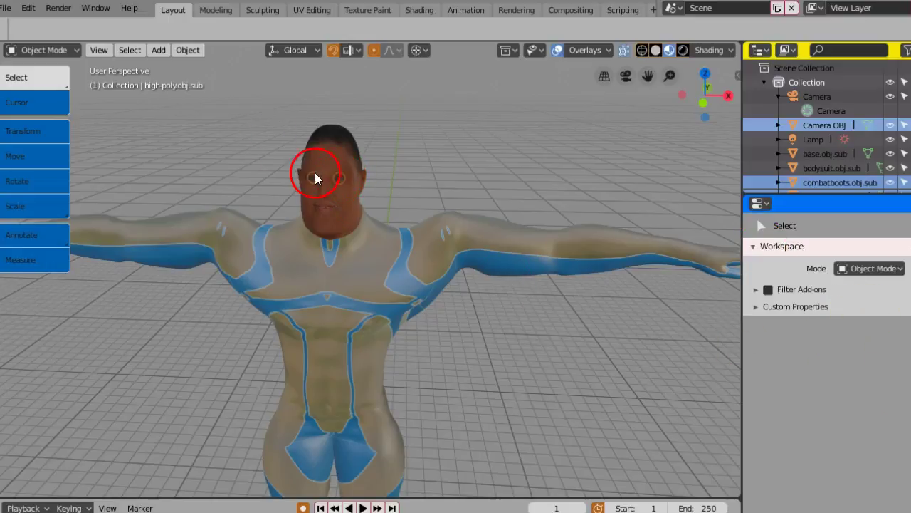
- Set the blend mode of the Eye_lightblue material on the eyes to Alpha Blend
scroll(336, 178, "up", 4)
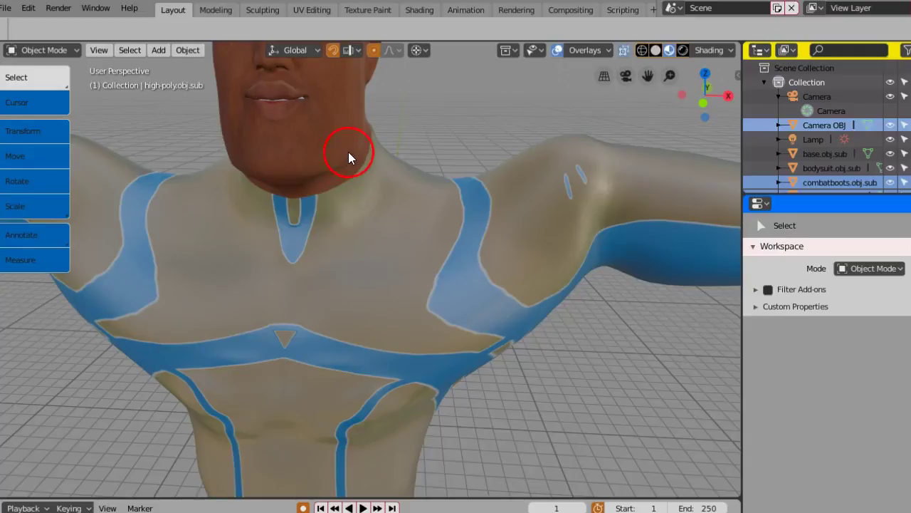
middle_click_drag(348, 151, 355, 270)
scroll(356, 269, "up", 3)
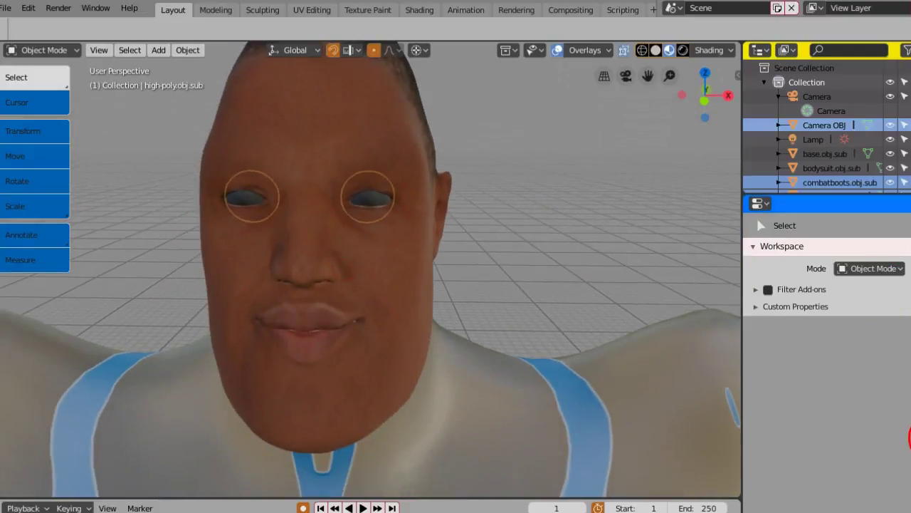
left_click(906, 456)
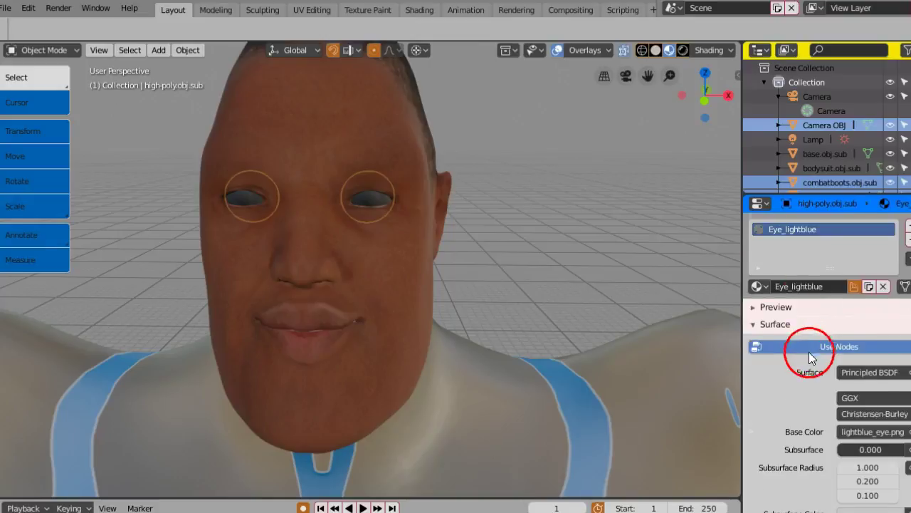
scroll(809, 353, "down", 15)
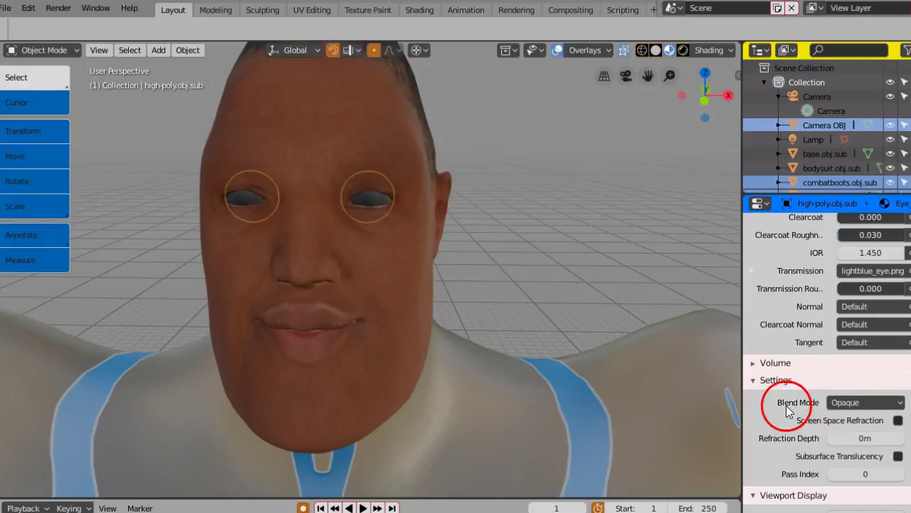
left_click(858, 401)
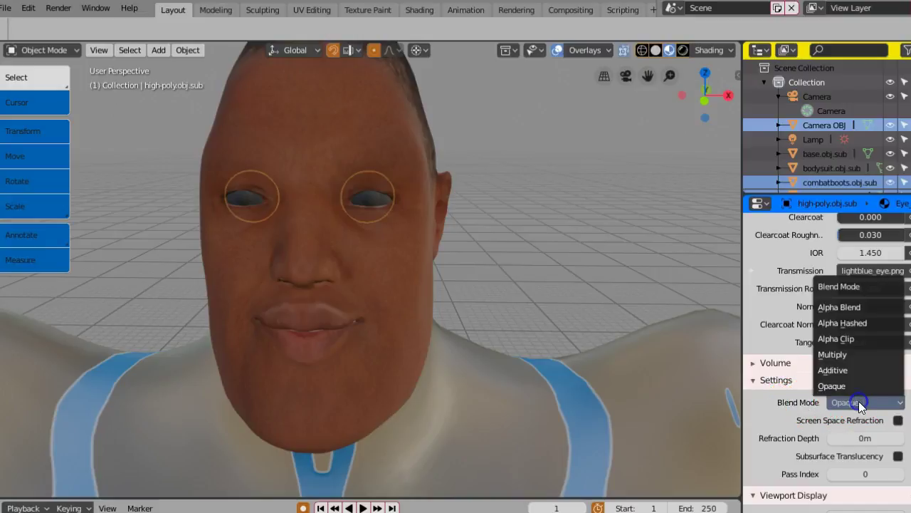
left_click(848, 307)
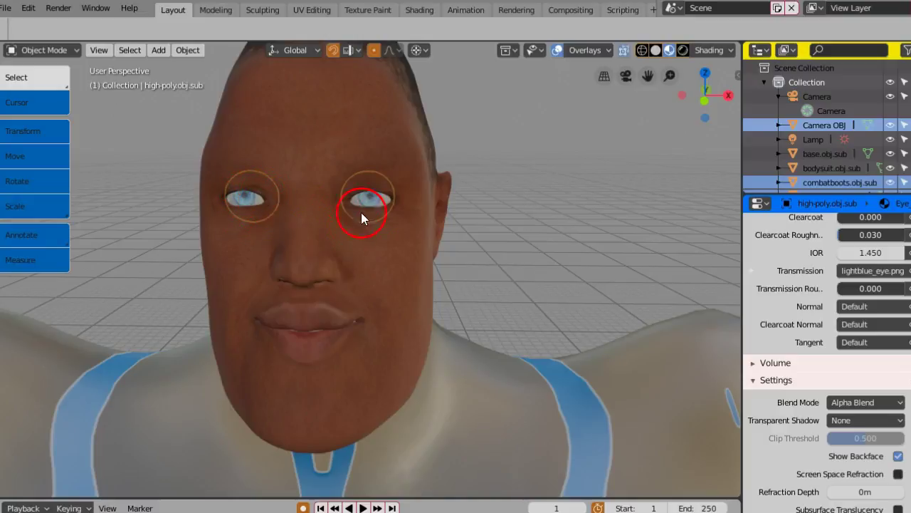
- Switch the 3D viewport to Rendered shading with the character's upper body in view
scroll(274, 206, "down", 4)
middle_click_drag(324, 272, 371, 293)
left_click(278, 222)
scroll(305, 250, "down", 3)
scroll(370, 292, "up", 5)
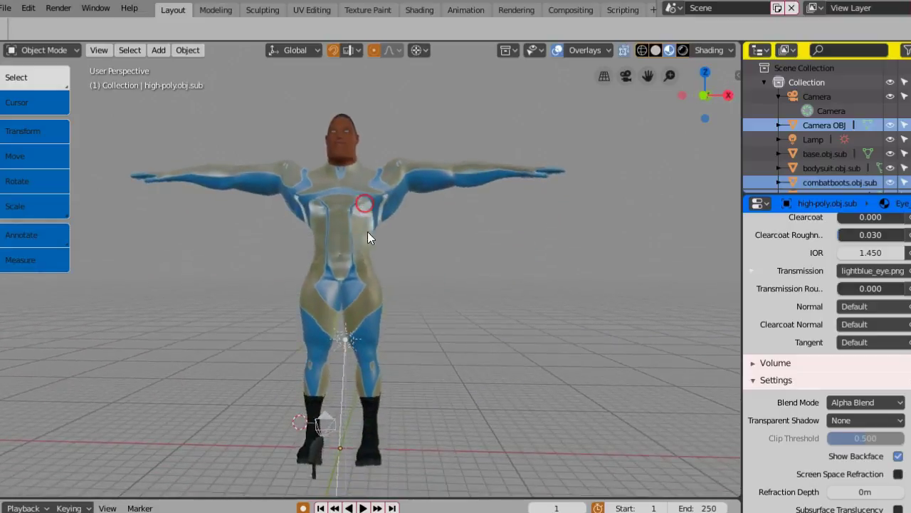
mouse_move(368, 259)
middle_mouse_down()
mouse_move(340, 246)
mouse_move(265, 247)
mouse_move(368, 270)
middle_mouse_up()
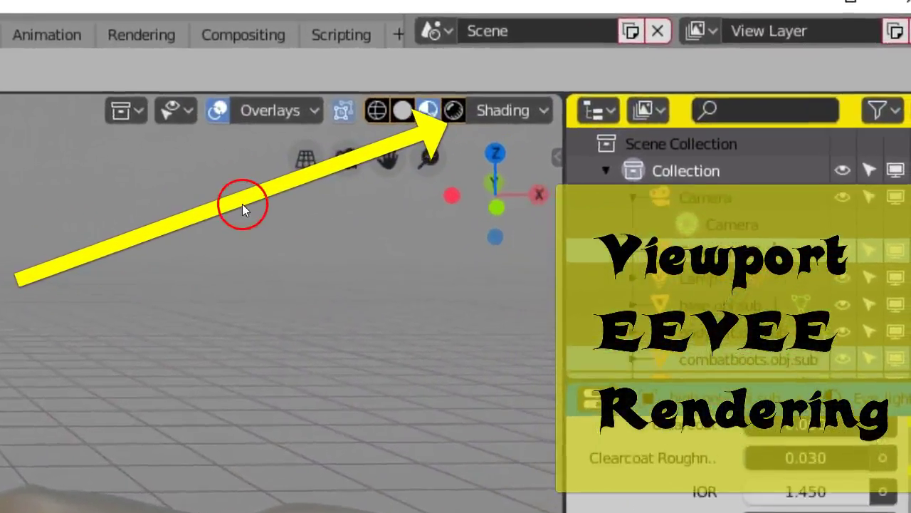
left_click(645, 60)
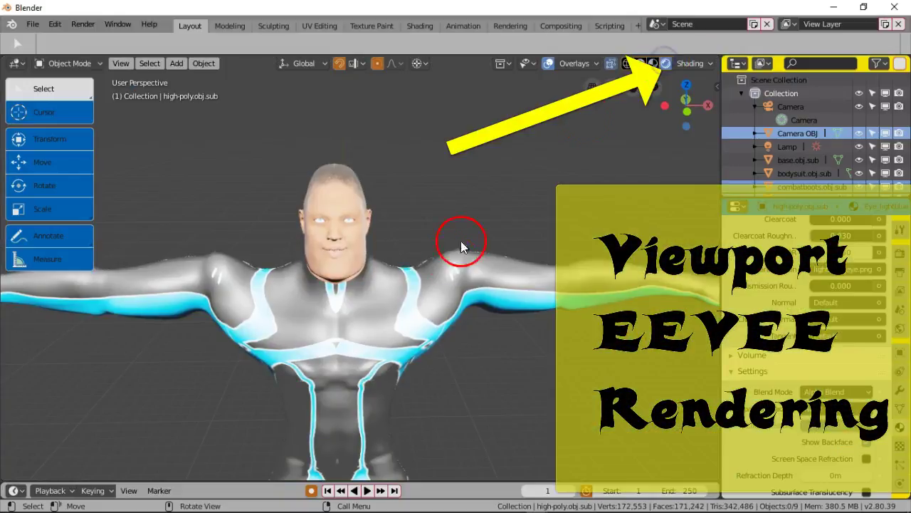
- Examine the character's head, eyes and bodysuit from several angles in the Eevee viewport render
mouse_move(402, 296)
middle_mouse_down()
mouse_move(418, 187)
mouse_move(431, 226)
mouse_move(519, 225)
mouse_move(420, 233)
mouse_move(401, 252)
mouse_move(356, 248)
mouse_move(417, 235)
mouse_move(299, 206)
mouse_move(403, 279)
middle_mouse_up()
scroll(404, 278, "up", 3)
middle_click_drag(405, 231, 378, 310, "shift")
scroll(372, 234, "up", 3)
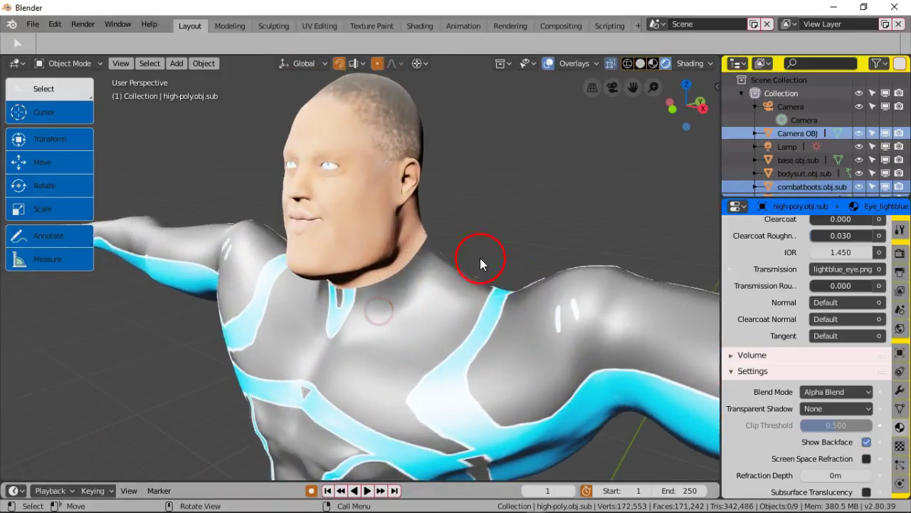
middle_click_drag(484, 284, 541, 264)
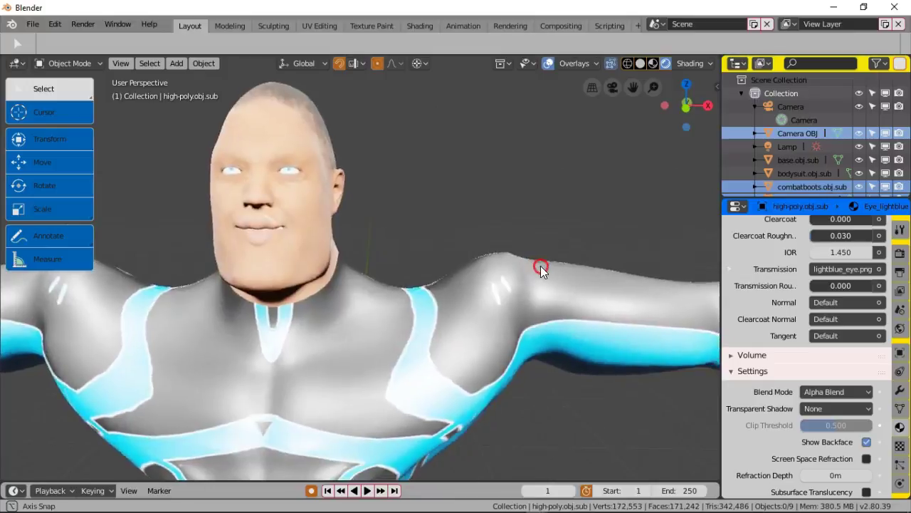
scroll(435, 319, "down", 8)
middle_click_drag(423, 330, 465, 202, "shift")
scroll(467, 228, "up", 4)
middle_click_drag(455, 273, 409, 328)
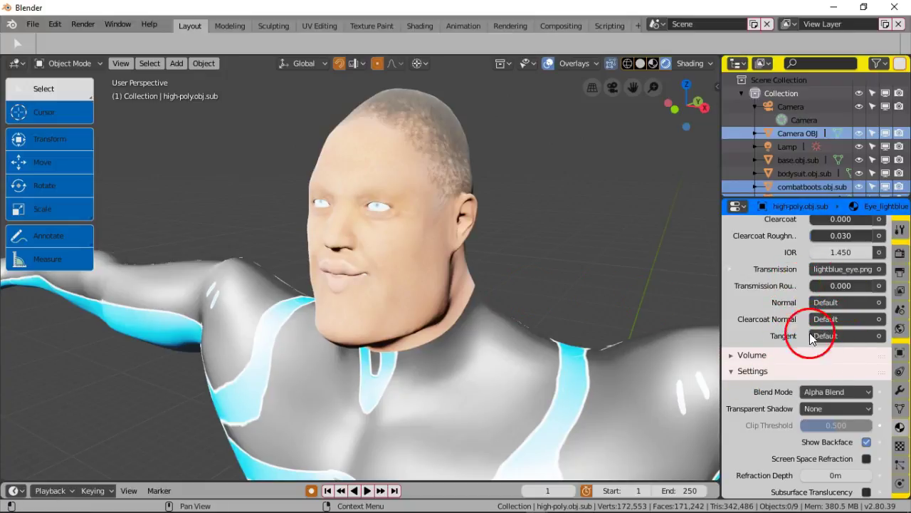
- Select the scene lamp and change its light type to Point
scroll(841, 370, "up", 15)
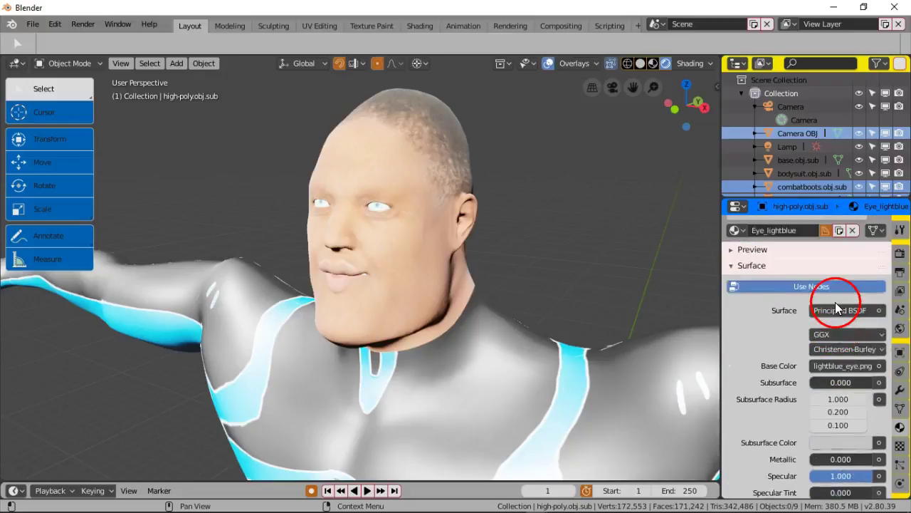
left_click(899, 254)
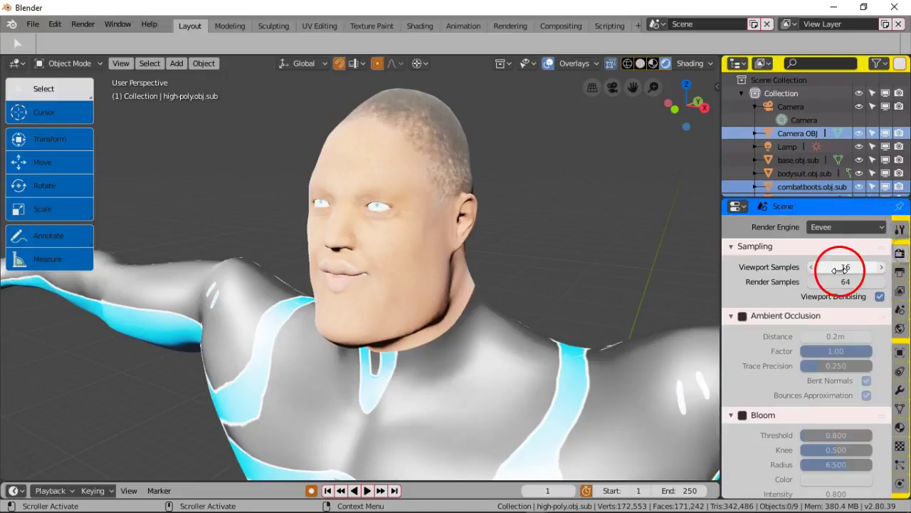
scroll(458, 319, "down", 8)
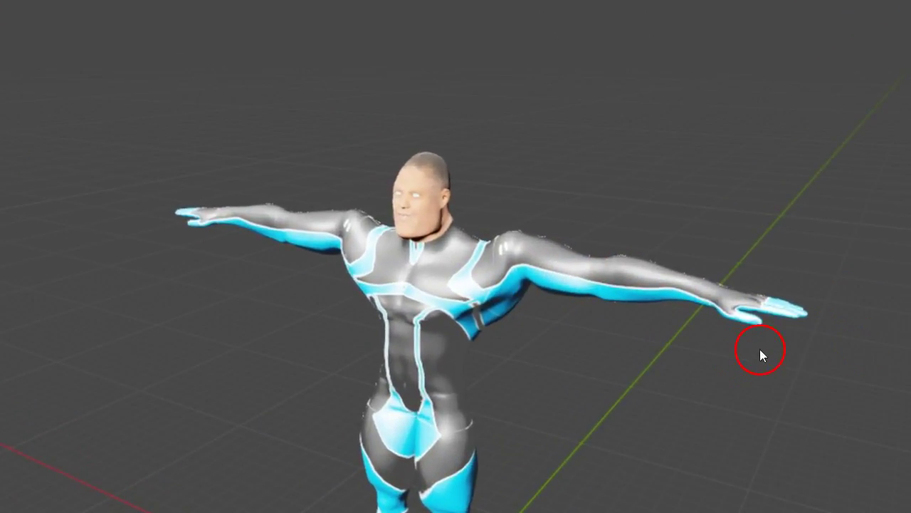
middle_click_drag(760, 348, 402, 350)
left_click(259, 359)
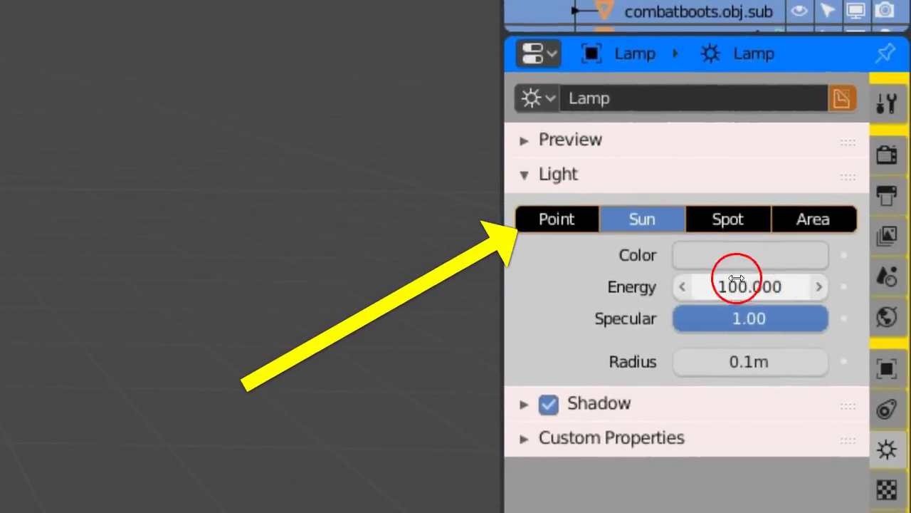
left_click(583, 221)
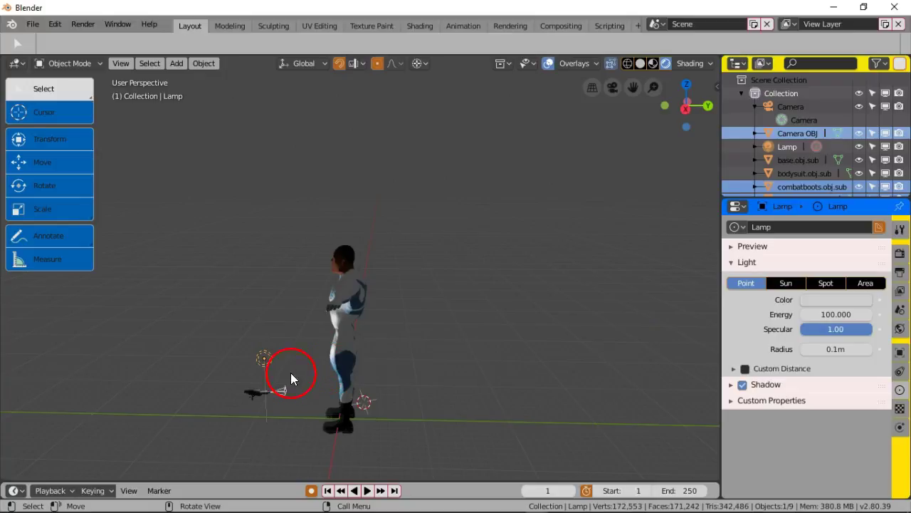
- Move the lamp up and place it above and in front of the character's head
key("g")
left_click(313, 207)
middle_click_drag(313, 207, 417, 259)
key("g")
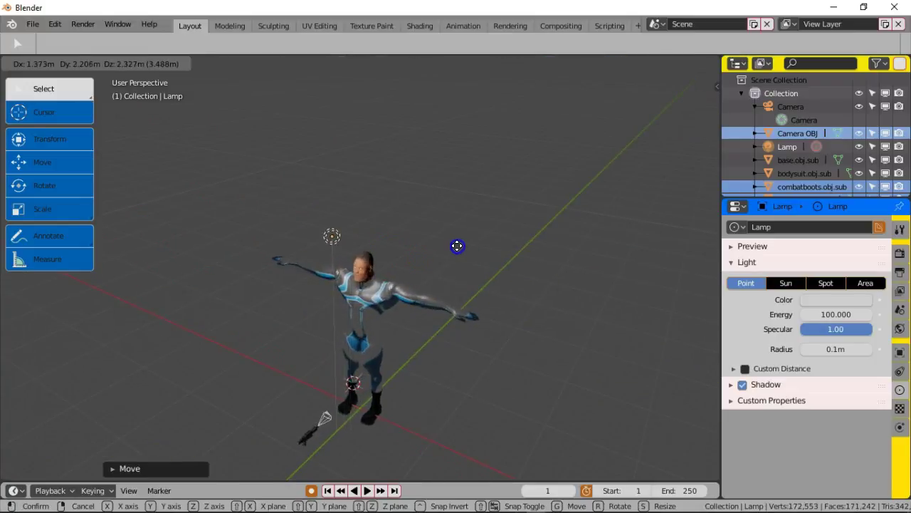
left_click(467, 243)
scroll(398, 328, "up", 8)
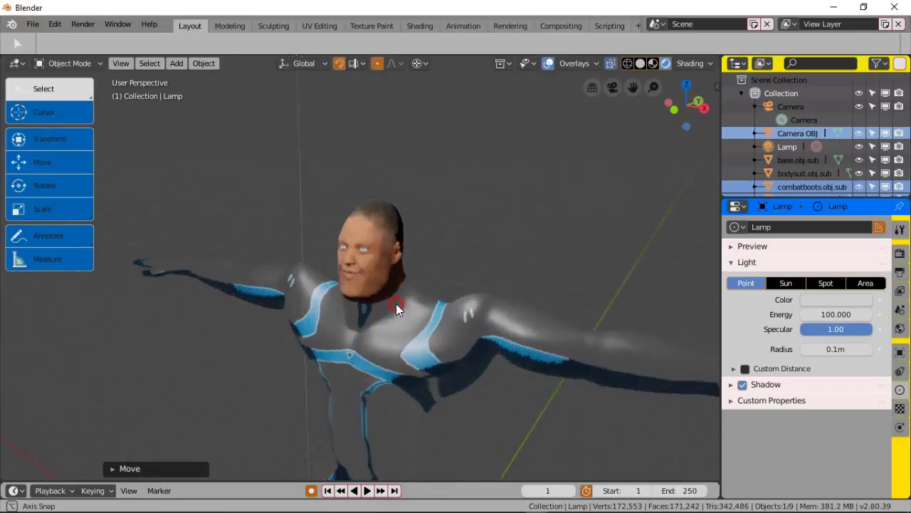
scroll(406, 296, "down", 1)
mouse_move(406, 296)
middle_mouse_down()
mouse_move(400, 277)
mouse_move(400, 297)
middle_mouse_up()
scroll(400, 277, "down", 4)
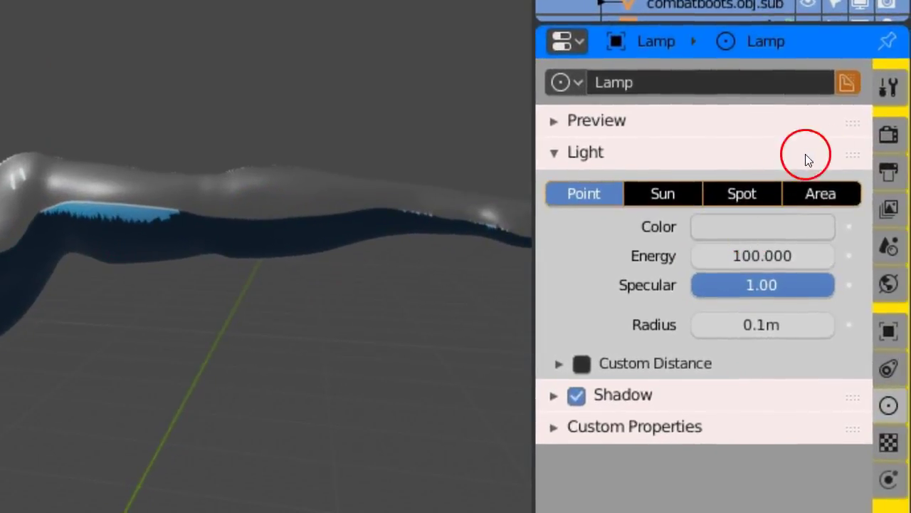
- Enable Soft Shadows in the scene's Eevee shadow settings
left_click(889, 133)
scroll(702, 434, "down", 8)
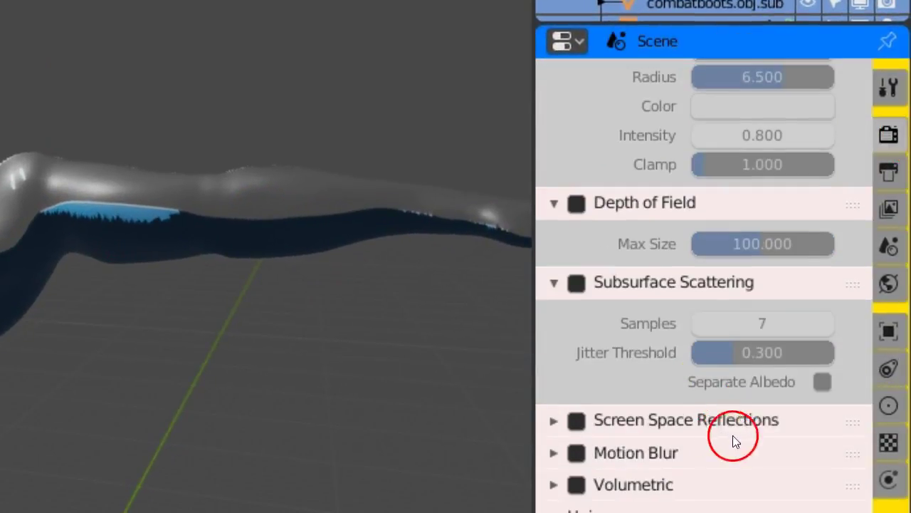
scroll(684, 445, "down", 2)
left_click(562, 492)
scroll(620, 448, "down", 4)
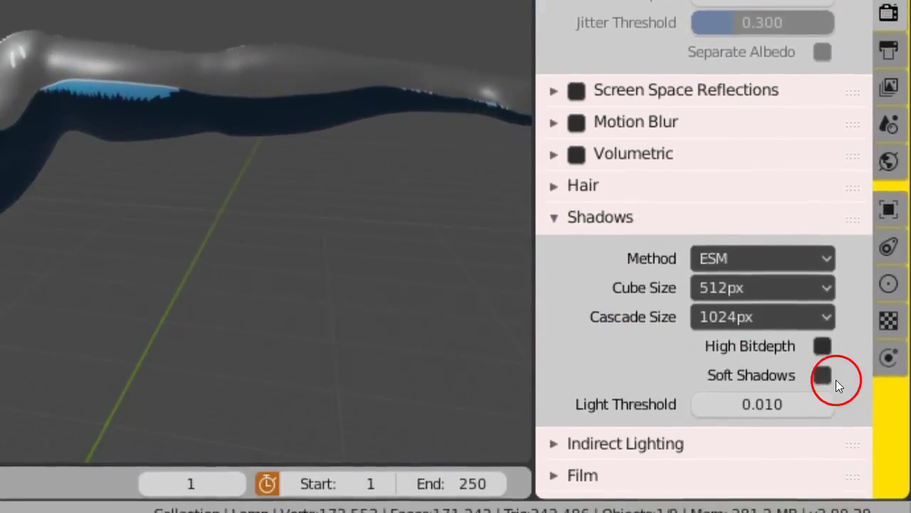
left_click(822, 376)
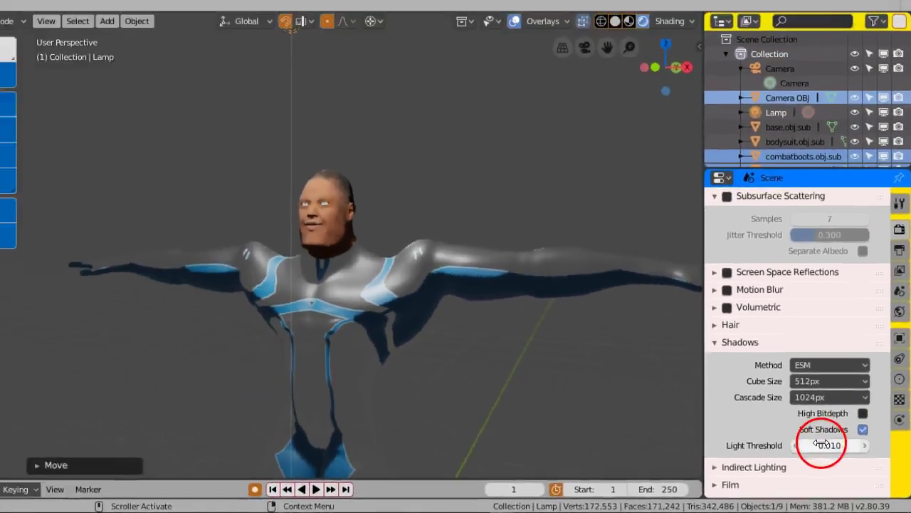
- Raise the Light Threshold of the Eevee shadows to 0.098
left_click(741, 403)
left_click_drag(798, 451, 845, 444)
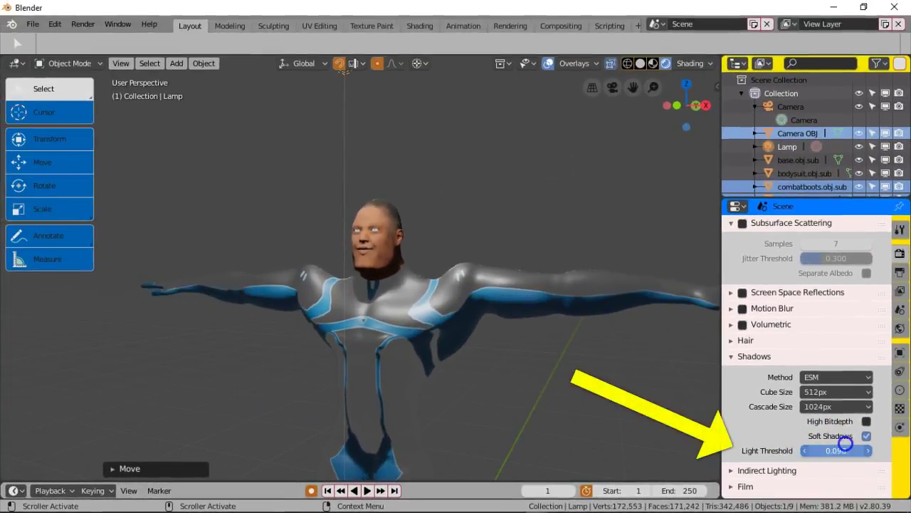
left_click(626, 408)
- Move the lamp sideways toward the character's right and check the shading on the face
middle_click_drag(546, 371, 561, 385)
scroll(512, 370, "up", 4)
scroll(496, 353, "down", 2)
scroll(561, 384, "down", 5)
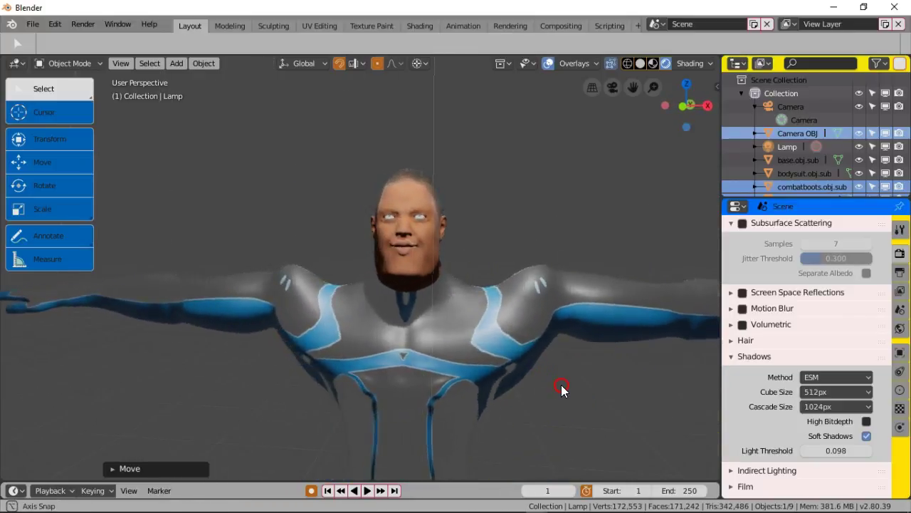
left_click_drag(363, 137, 304, 137)
scroll(371, 277, "up", 5)
scroll(372, 292, "down", 3)
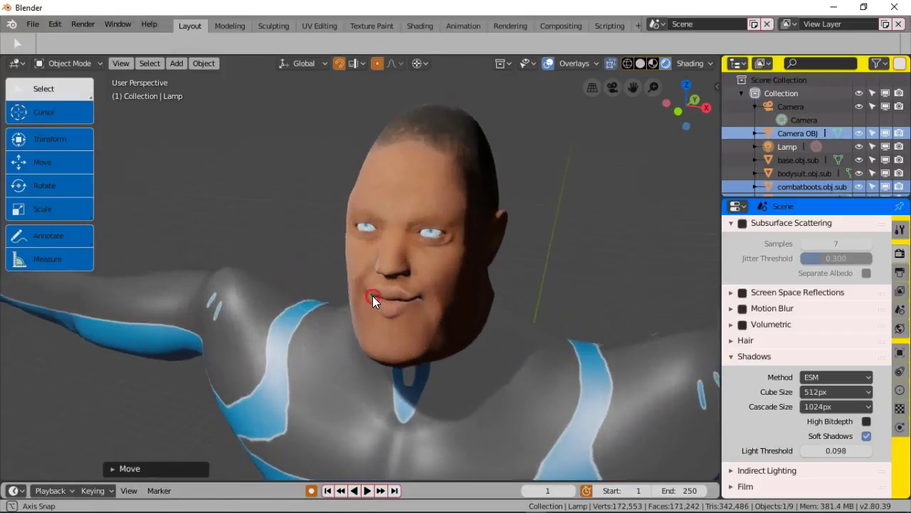
- Brighten the World surface color from dark to light grey
scroll(382, 295, "up", 5)
middle_click_drag(379, 289, 356, 270)
scroll(360, 282, "down", 3)
middle_click_drag(383, 323, 467, 283)
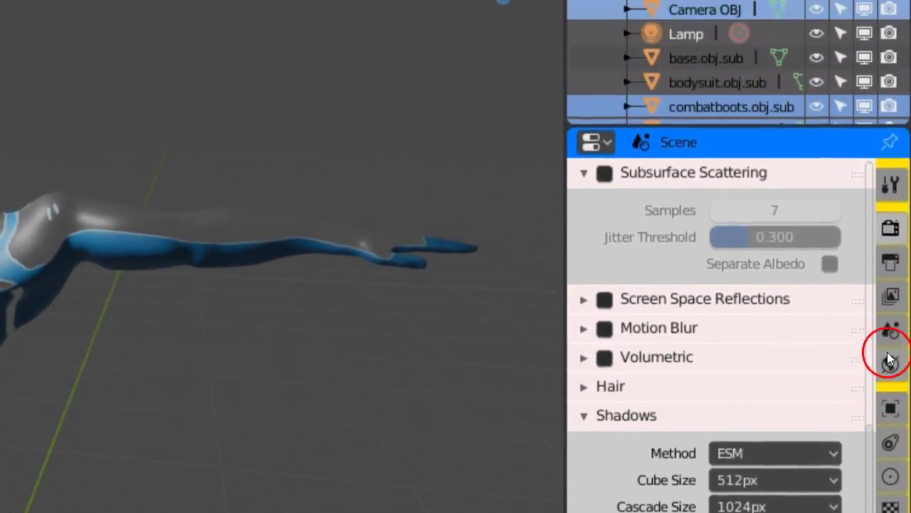
left_click(890, 197)
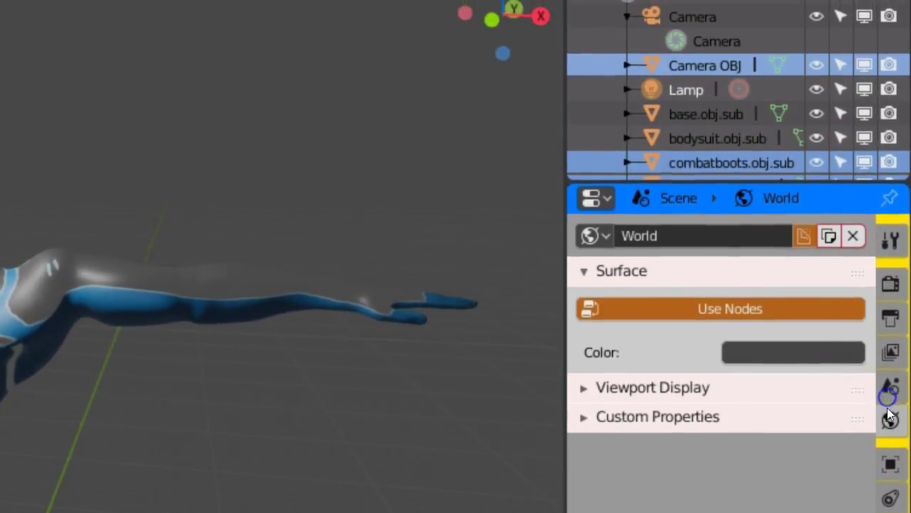
left_click(787, 352)
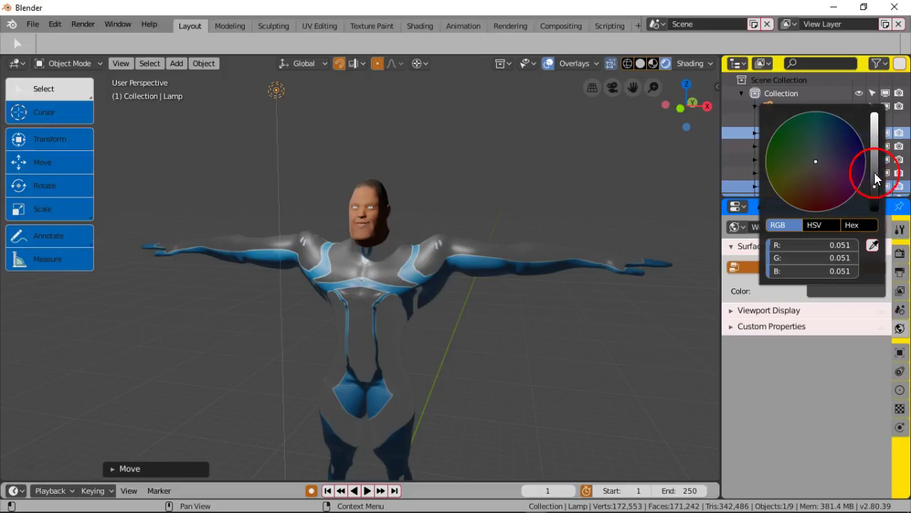
left_click_drag(875, 184, 864, 125)
- Hide the viewport overlays so the grid and guides are removed from the rendered view
scroll(474, 291, "up", 6)
mouse_move(486, 303)
middle_mouse_down()
mouse_move(501, 299)
mouse_move(486, 305)
mouse_move(483, 293)
middle_mouse_up()
scroll(486, 305, "down", 3)
scroll(486, 305, "up", 2)
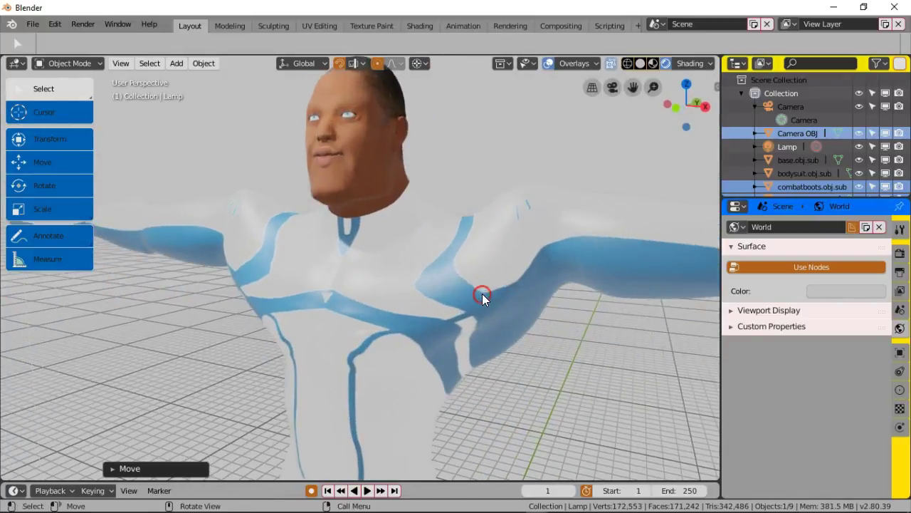
scroll(476, 333, "down", 2)
middle_click_drag(476, 333, 504, 326)
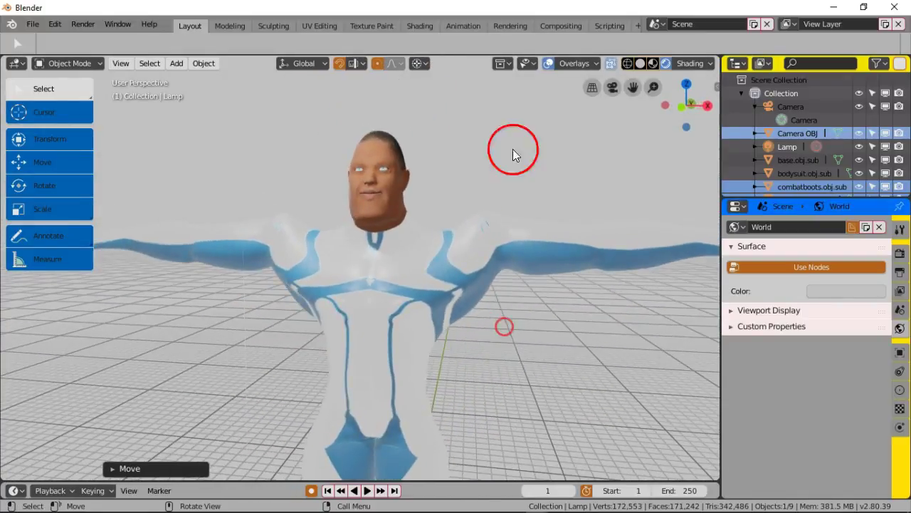
left_click(547, 69)
- Examine the rendered character's face, bodysuit and full figure from several angles and distances
scroll(459, 339, "down", 3)
middle_click_drag(452, 289, 465, 335)
scroll(467, 280, "up", 2)
scroll(467, 281, "down", 3)
scroll(485, 315, "up", 1)
scroll(465, 335, "up", 4)
middle_click_drag(489, 219, 507, 357, "shift")
scroll(460, 359, "up", 3)
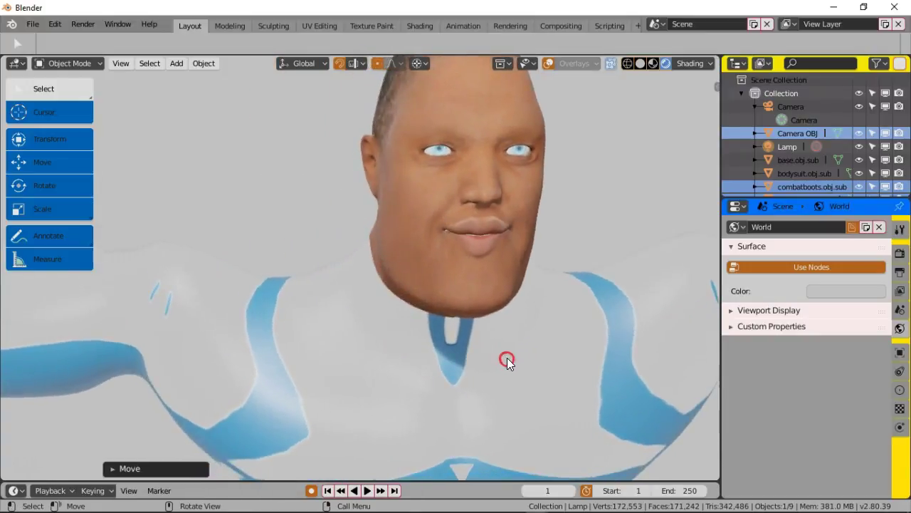
scroll(477, 339, "down", 4)
middle_click_drag(456, 343, 417, 290)
scroll(435, 339, "up", 6)
scroll(411, 336, "down", 5)
middle_click_drag(406, 363, 447, 235, "shift")
mouse_move(447, 269)
middle_mouse_down()
mouse_move(408, 243)
mouse_move(404, 251)
mouse_move(437, 270)
middle_mouse_up()
middle_click_drag(372, 285, 379, 380)
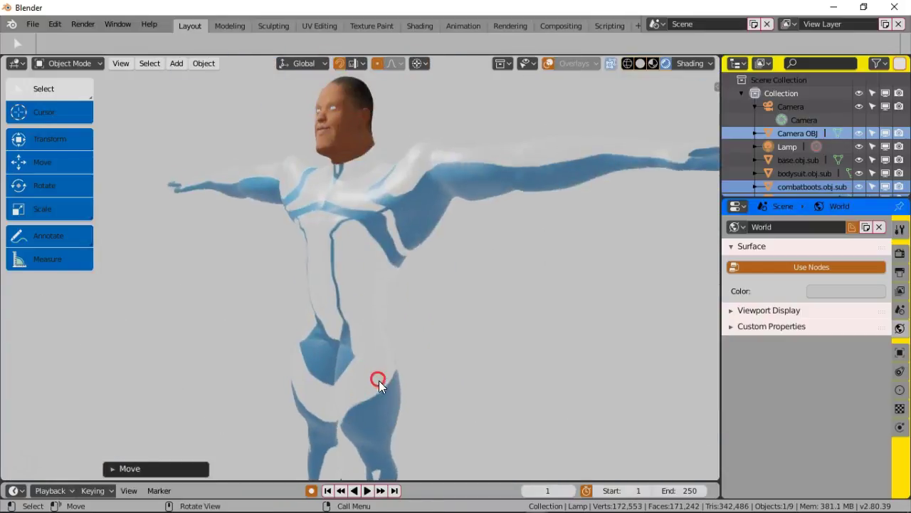
middle_click_drag(388, 168, 413, 326)
scroll(413, 325, "down", 5)
middle_click_drag(431, 363, 374, 333)
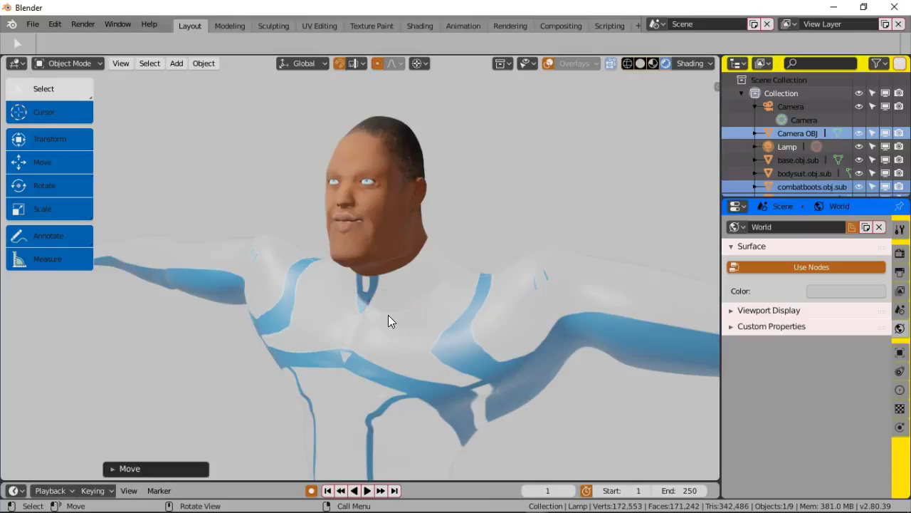
- Inspect the combat boots up close from different angles and return to a close view of the head
middle_click_drag(387, 372, 370, 301, "shift")
middle_click_drag(368, 434, 339, 265, "shift")
scroll(342, 316, "up", 6)
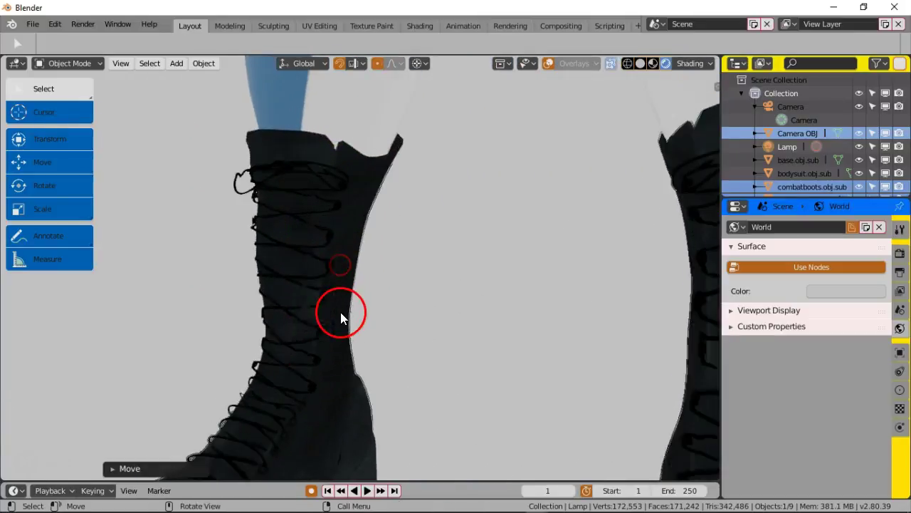
middle_click_drag(302, 326, 362, 239, "shift")
scroll(385, 277, "down", 2)
middle_click_drag(433, 235, 406, 258)
scroll(406, 259, "down", 8)
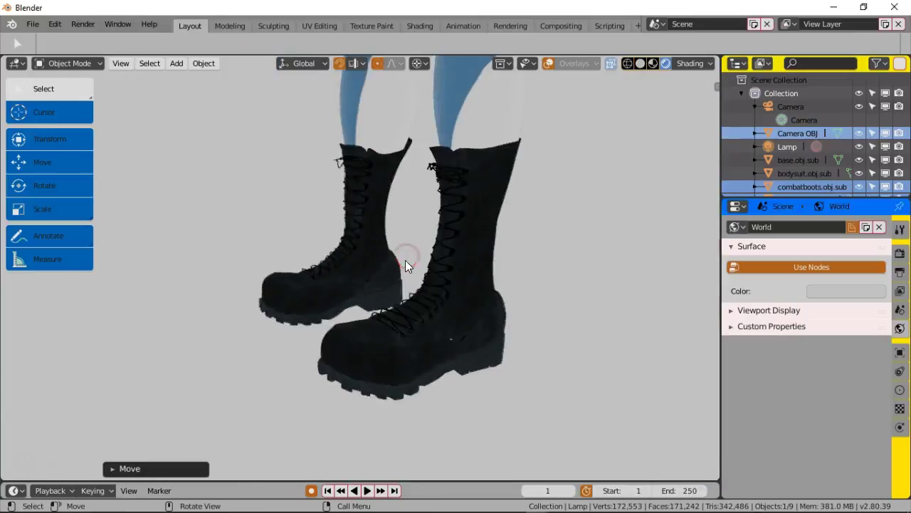
scroll(398, 398, "up", 3)
middle_click_drag(434, 174, 345, 334, "shift")
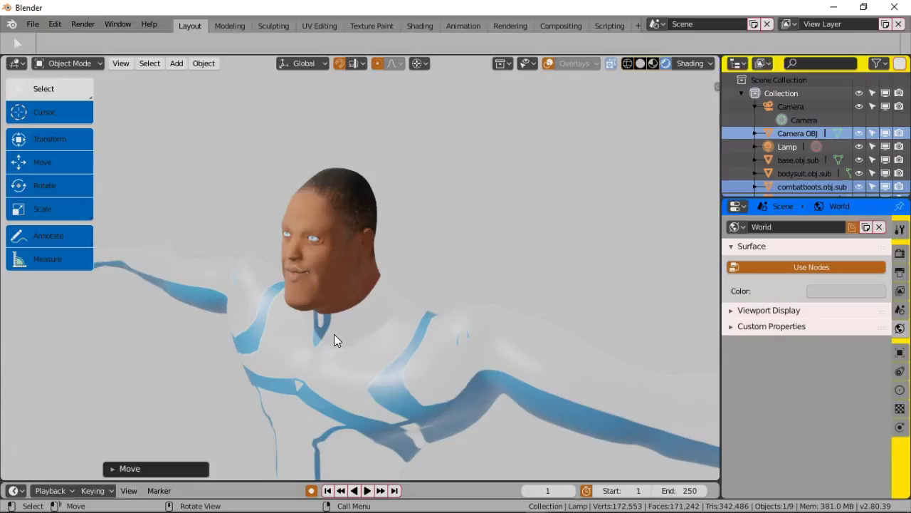
middle_click_drag(345, 361, 378, 356)
scroll(368, 345, "up", 3)
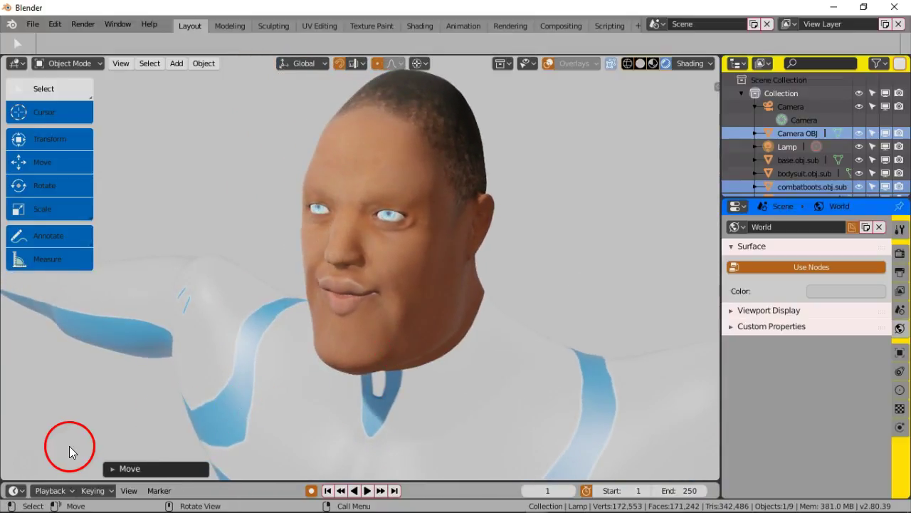